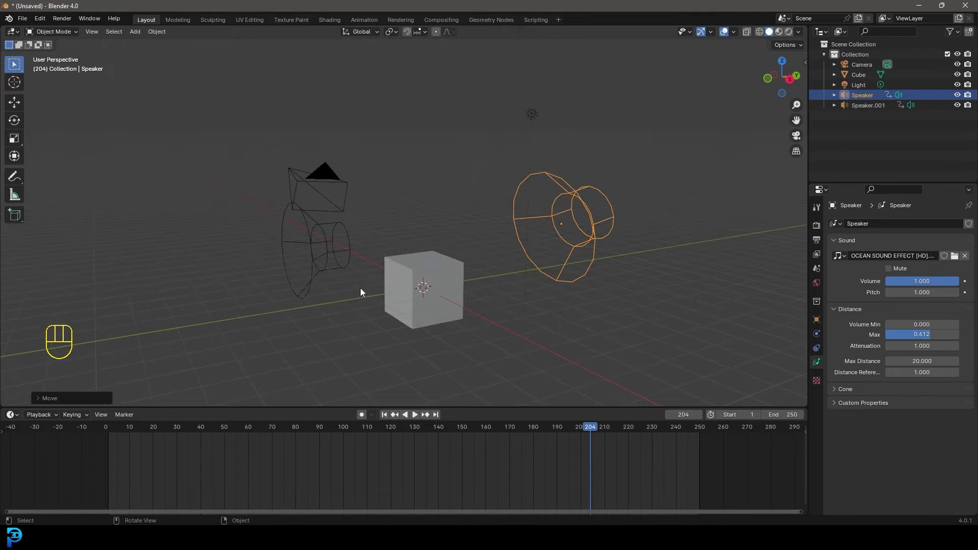
# Scrub back to frame 68 and play the animation through the scene camera.
pyautogui.moveTo(636, 444); pyautogui.dragTo(267, 466)
pyautogui.click(300, 176)
pyautogui.moveTo(300, 176); pyautogui.dragTo(383, 236, button='middle')
pyautogui.press('KP_0')
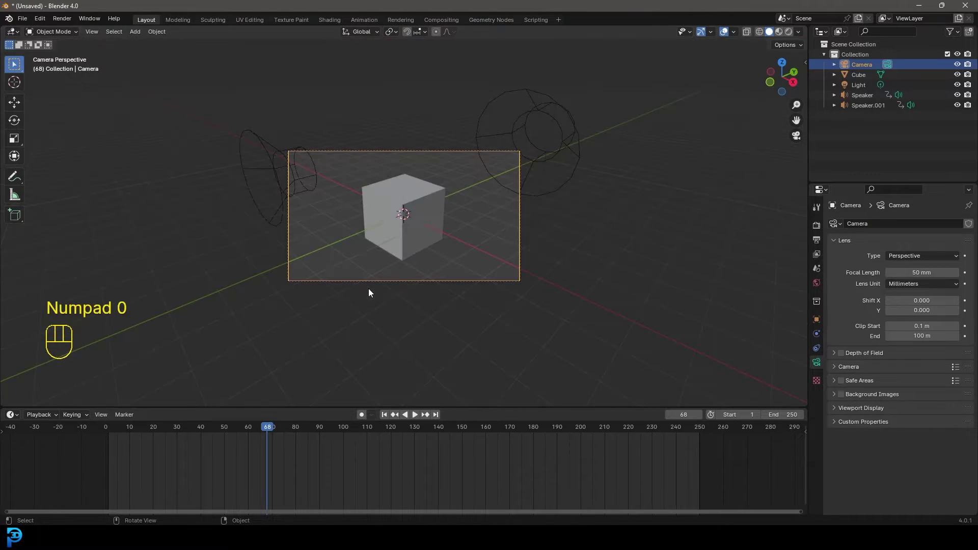
pyautogui.press('space')
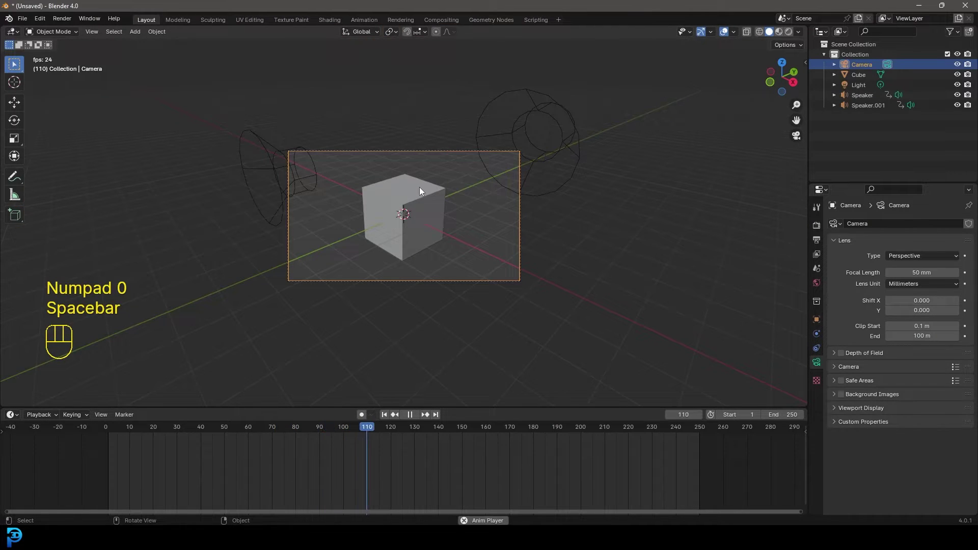
pyautogui.press('space')
# Move the speaker next to the cube, checking its placement through the camera.
pyautogui.click(537, 104)
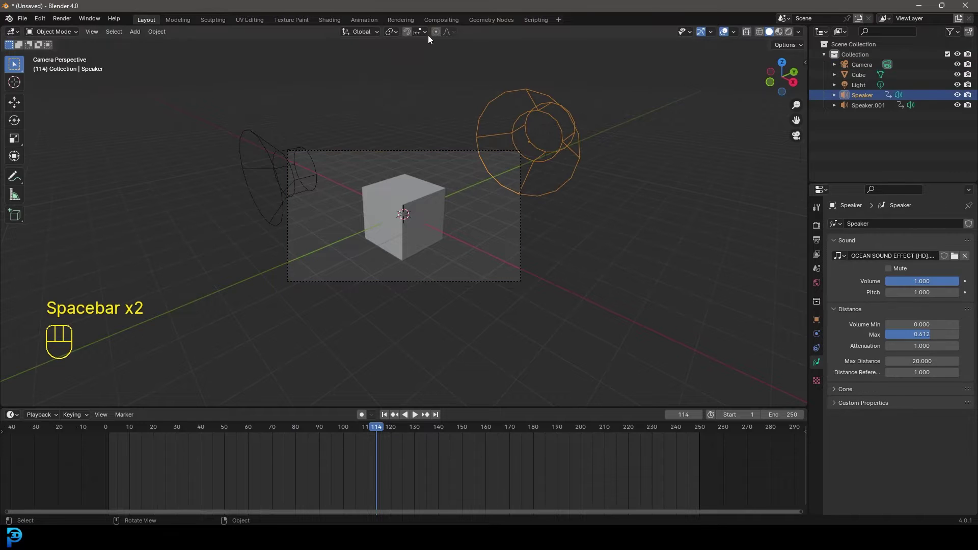
pyautogui.moveTo(514, 170); pyautogui.dragTo(327, 260, button='middle')
pyautogui.scroll(-3, 420, 254)
pyautogui.press('g')
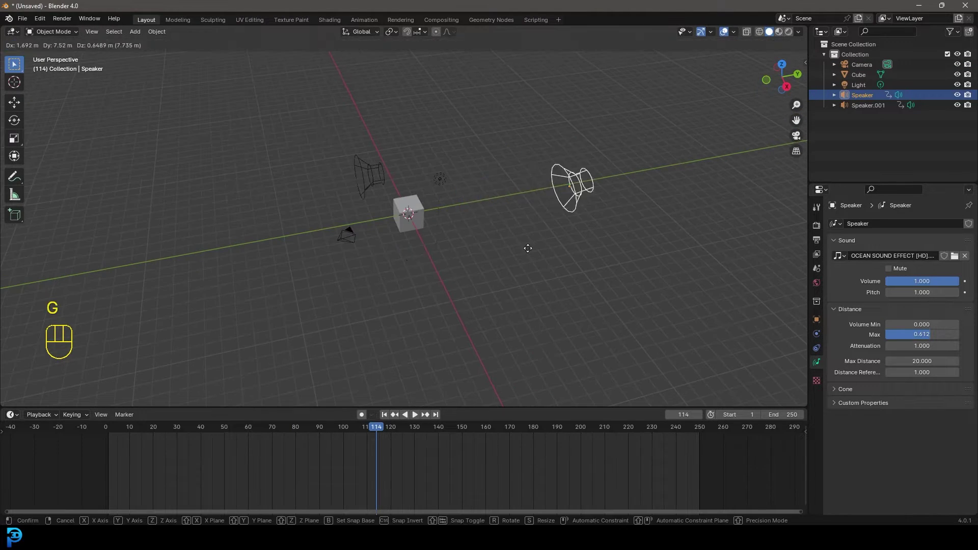
pyautogui.click(706, 232)
pyautogui.press('KP_0')
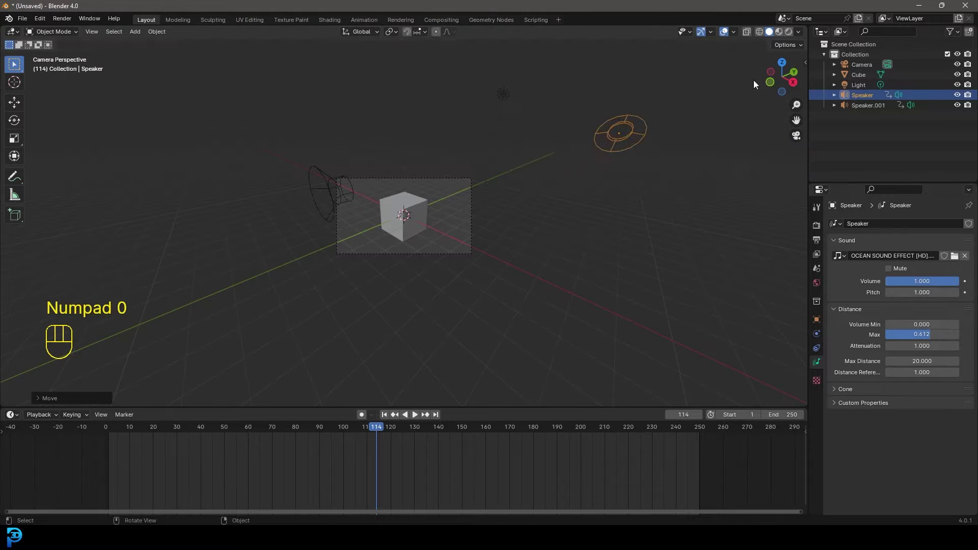
pyautogui.press('g')
pyautogui.click(515, 185)
# Reposition the speaker to the right of the cube as seen from the camera.
pyautogui.moveTo(514, 189); pyautogui.dragTo(596, 284, button='middle')
pyautogui.scroll(-2, 409, 224)
pyautogui.press('g')
pyautogui.click(398, 184)
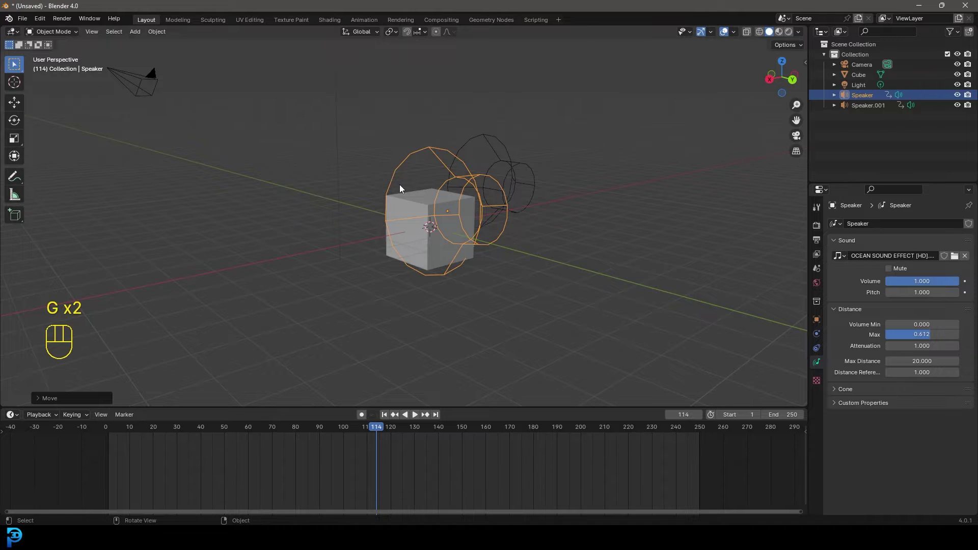
pyautogui.press('KP_0')
pyautogui.press('g')
pyautogui.click(519, 192)
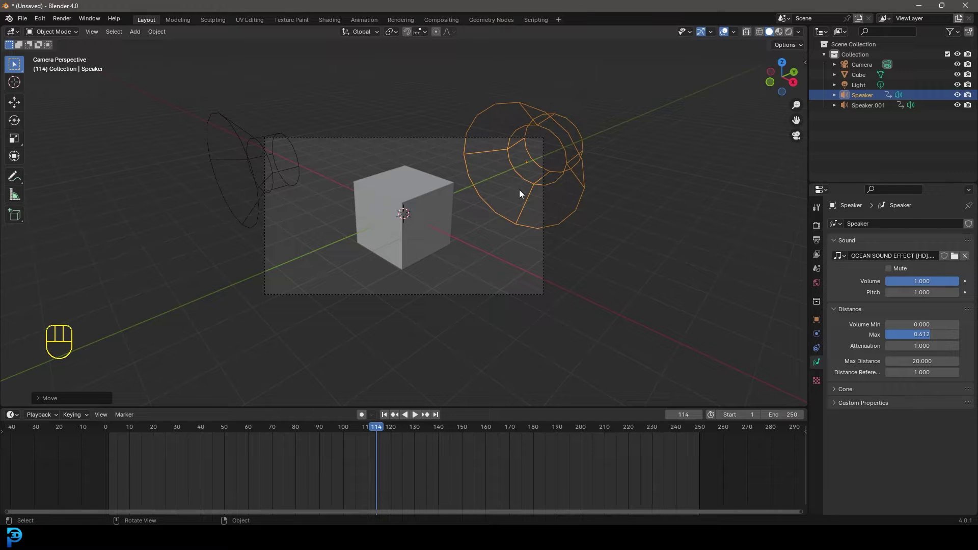
# Adjust the camera view framing and orbit around the cube.
pyautogui.scroll(3, 518, 189)
pyautogui.keyDown('shift'); pyautogui.moveTo(539, 194); pyautogui.dragTo(494, 148, button='middle'); pyautogui.keyUp('shift')
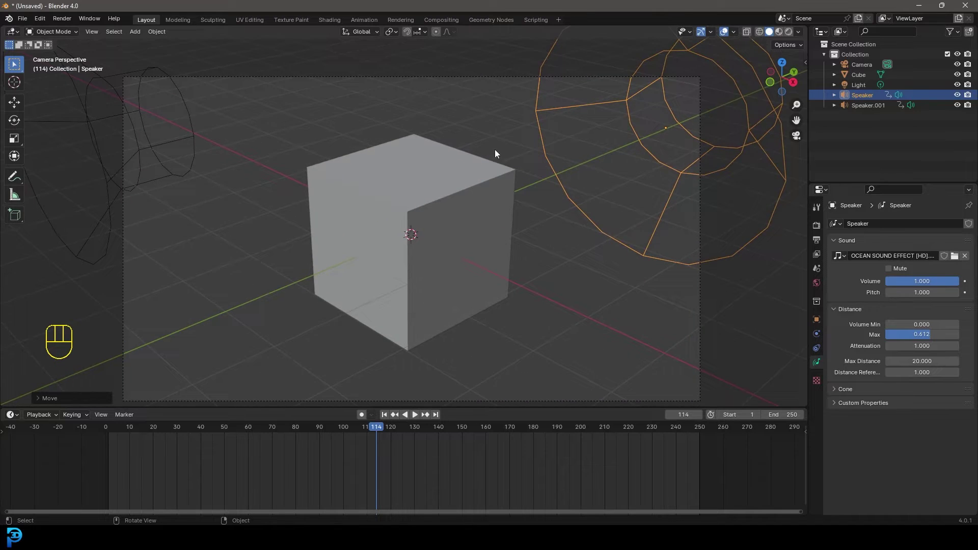
pyautogui.scroll(-3, 524, 190)
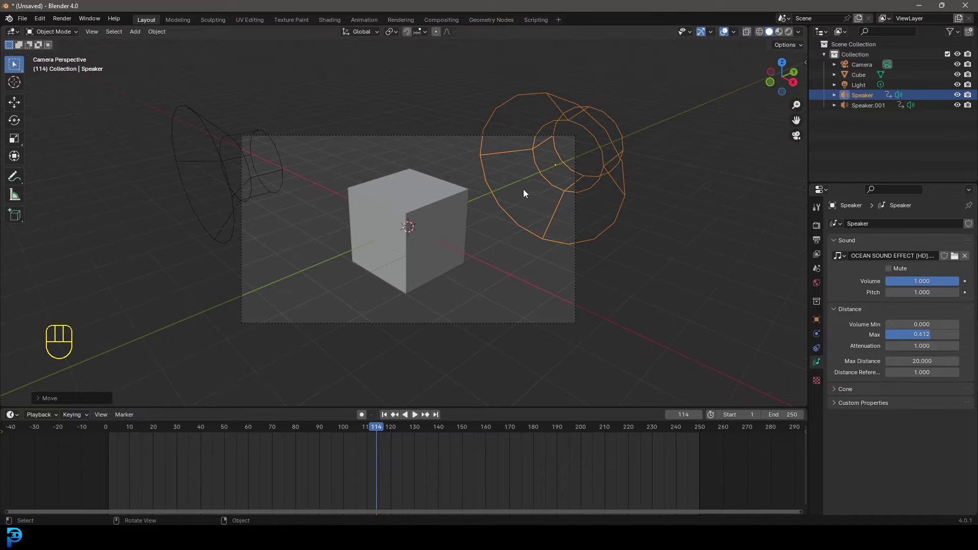
pyautogui.keyDown('shift'); pyautogui.moveTo(537, 185); pyautogui.dragTo(592, 262, button='middle'); pyautogui.keyUp('shift')
pyautogui.scroll(2, 663, 246)
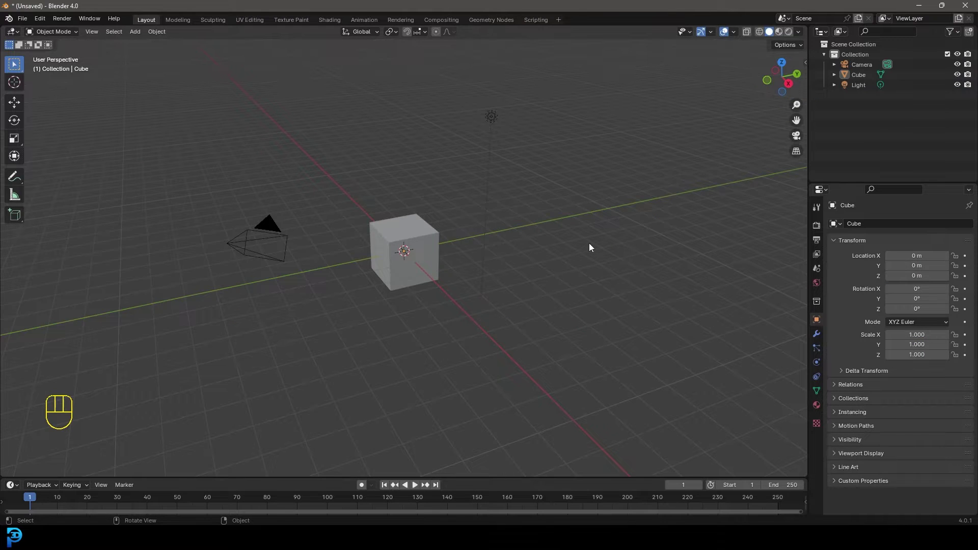
pyautogui.moveTo(589, 246); pyautogui.dragTo(205, 219, button='middle')
pyautogui.moveTo(333, 199); pyautogui.dragTo(337, 201, button='middle')
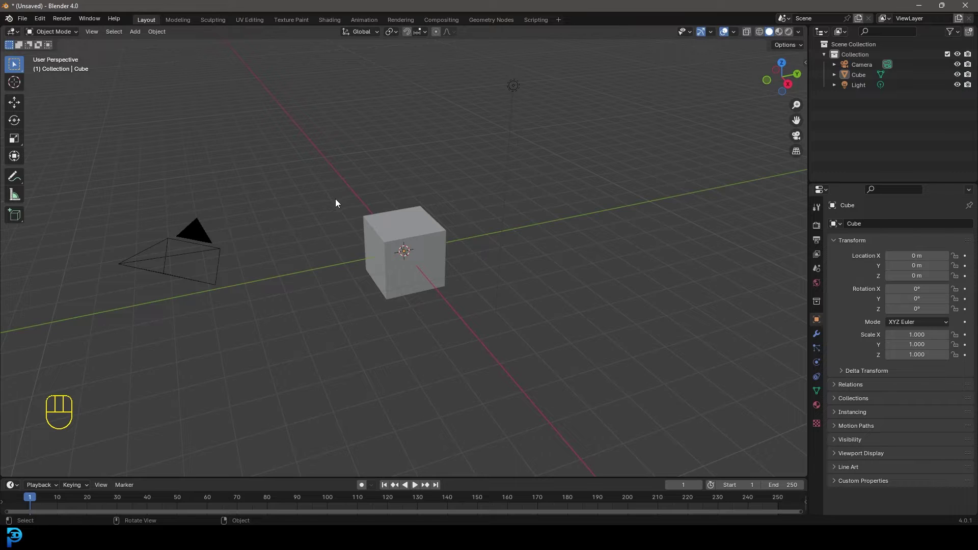
# Add a Speaker object and move it above the cube, using wireframe shading briefly.
pyautogui.hotkey('shift', 'a')
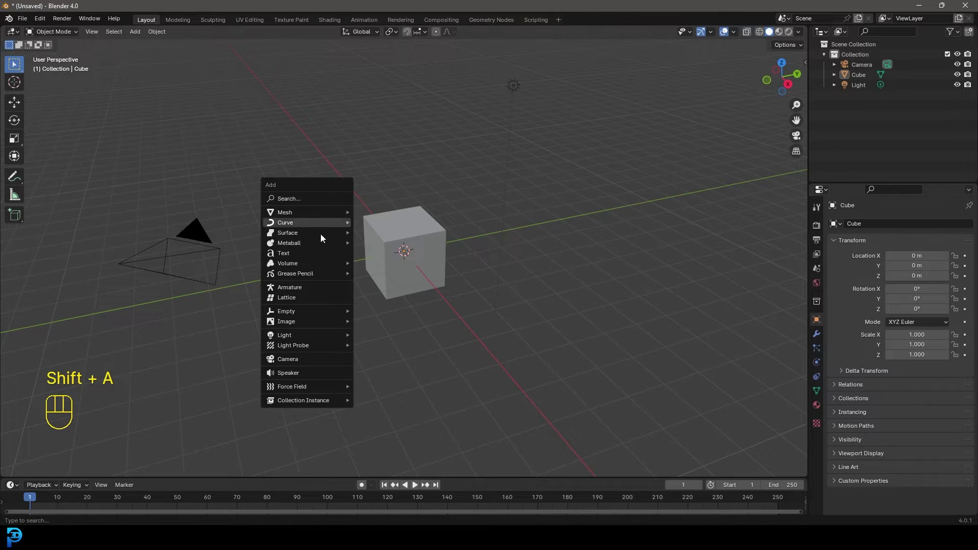
pyautogui.click(294, 373)
pyautogui.moveTo(441, 254)
pyautogui.mouseDown(button='middle')
pyautogui.moveTo(439, 246)
pyautogui.moveTo(442, 257)
pyautogui.moveTo(404, 251)
pyautogui.moveTo(424, 268)
pyautogui.mouseUp(button='middle')
pyautogui.press('z')
pyautogui.click(357, 251)
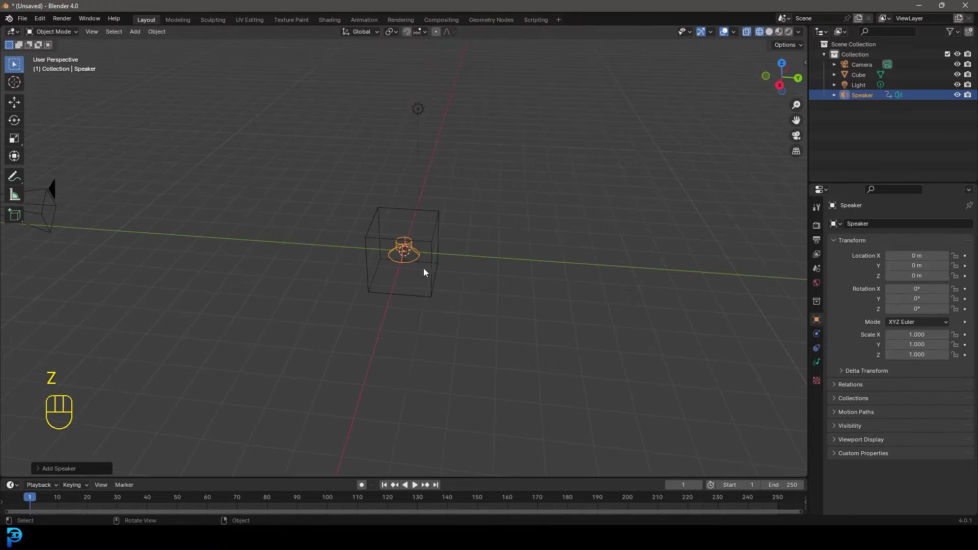
pyautogui.press('g')
pyautogui.click(372, 168)
pyautogui.press('z')
pyautogui.click(422, 164)
# Scale the speaker up to 3.922 and select it.
pyautogui.moveTo(269, 236); pyautogui.dragTo(360, 199, button='middle')
pyautogui.press('s')
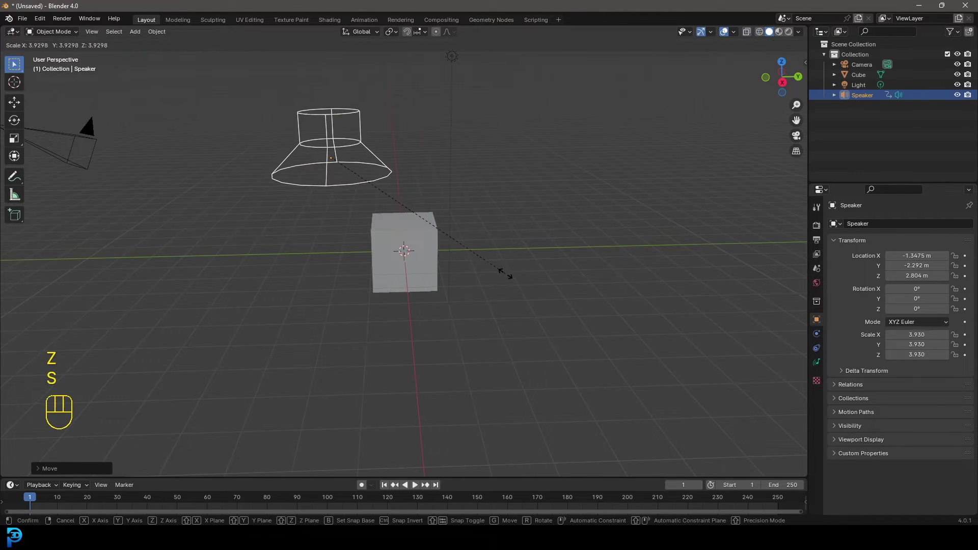
pyautogui.click(506, 270)
pyautogui.moveTo(506, 271); pyautogui.dragTo(391, 225, button='middle')
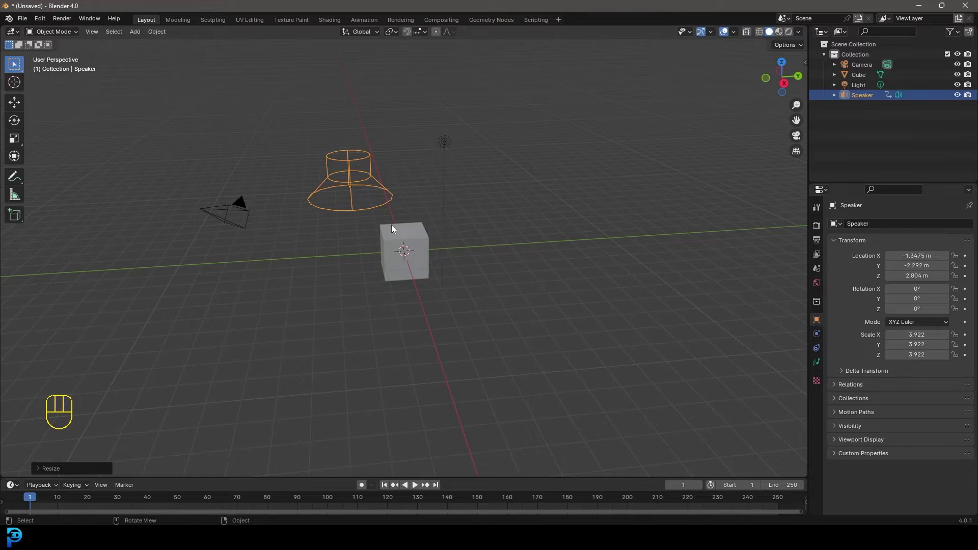
pyautogui.click(348, 175)
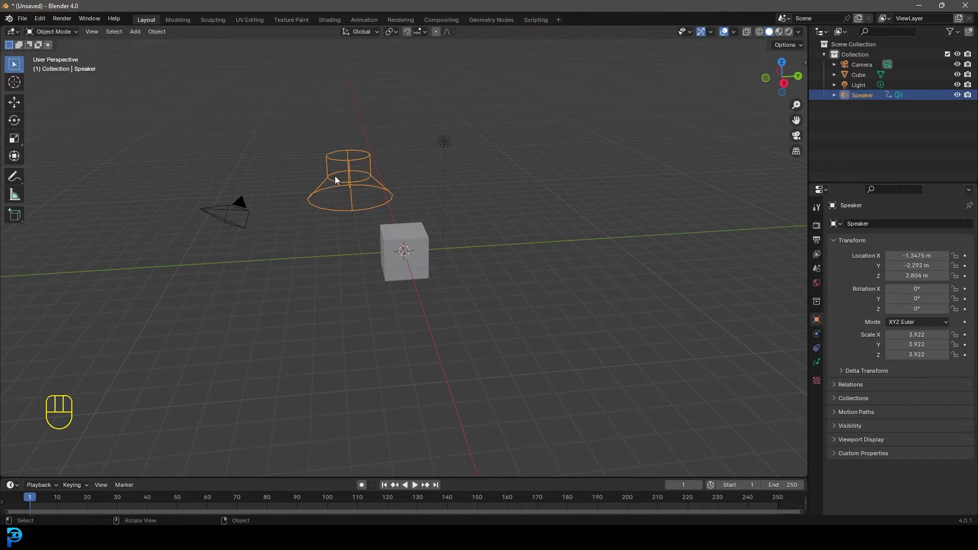
# Switch the Properties editor to the speaker's Object Data tab.
pyautogui.click(817, 363)
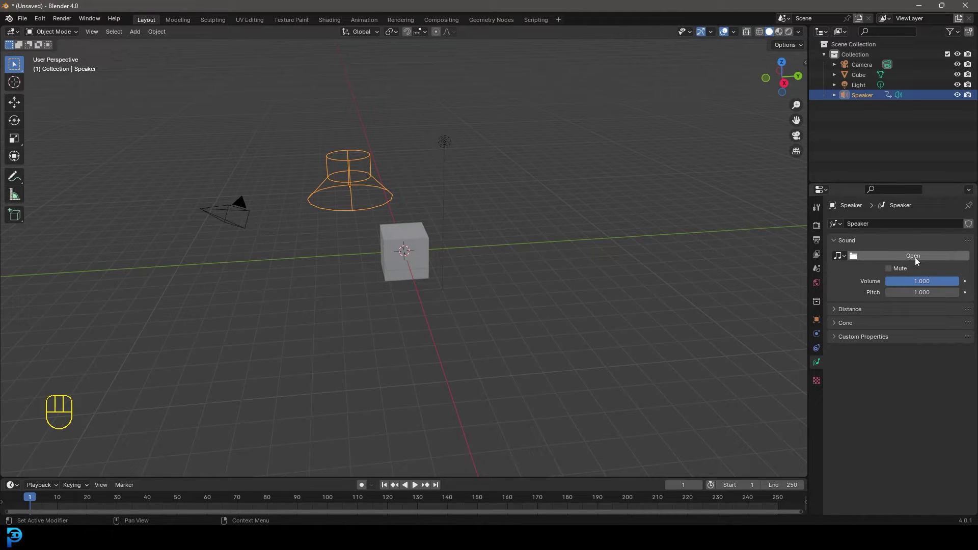
# Load OCEAN SOUND EFFECT [HD].mp3 from Desktop > Blender - how to add speakers into the speaker.
pyautogui.click(900, 256)
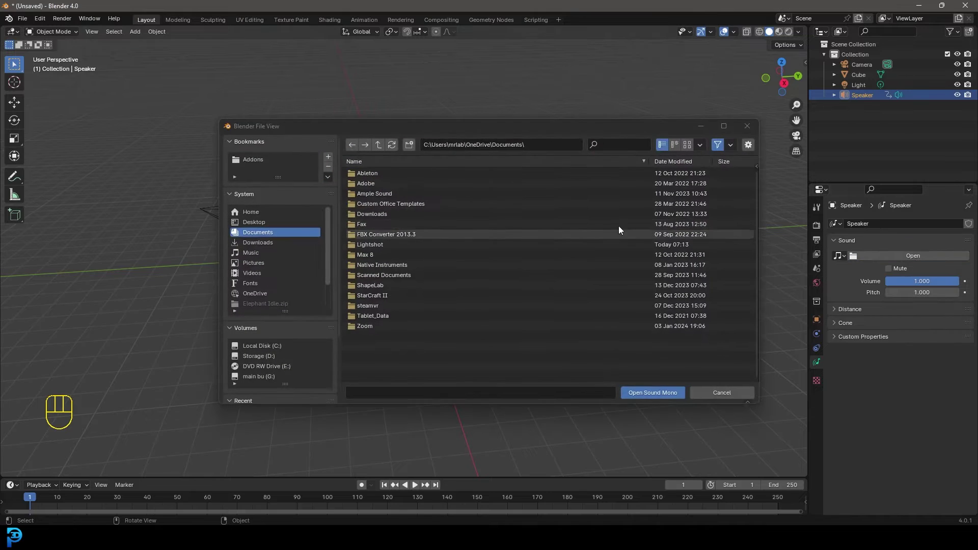
pyautogui.click(272, 219)
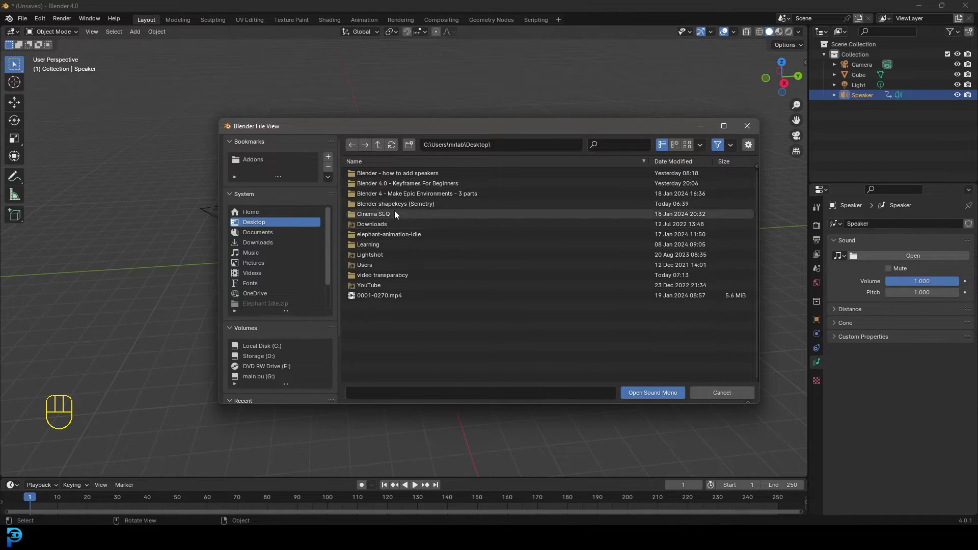
pyautogui.doubleClick(402, 173)
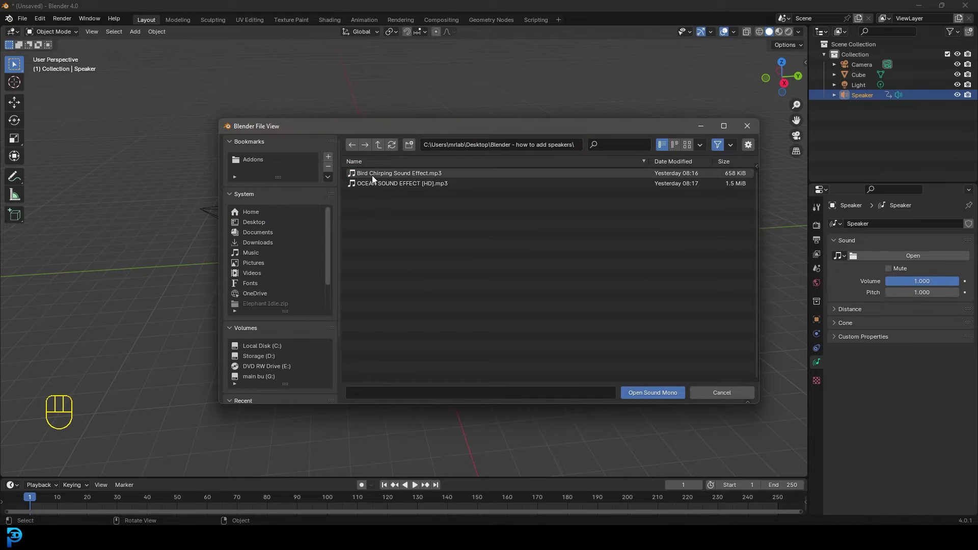
pyautogui.click(397, 183)
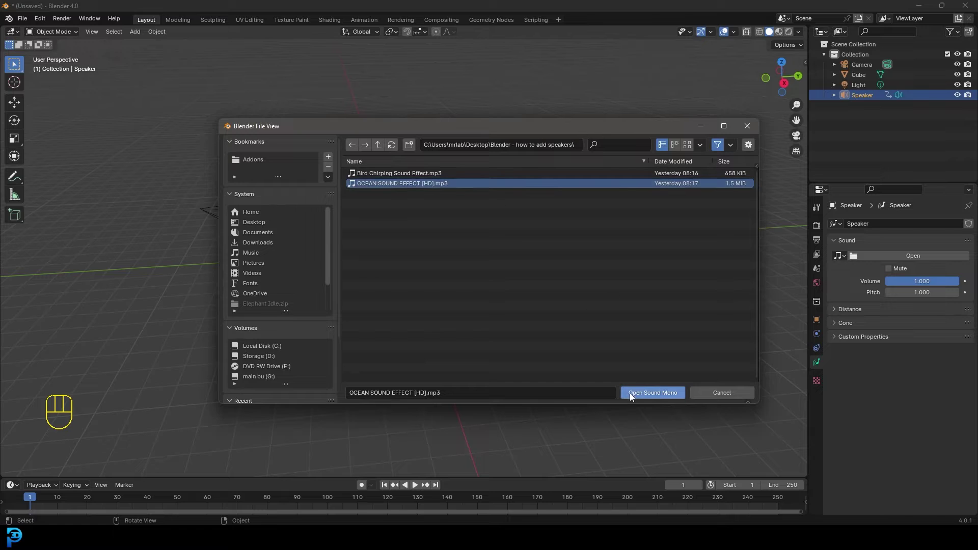
pyautogui.click(652, 393)
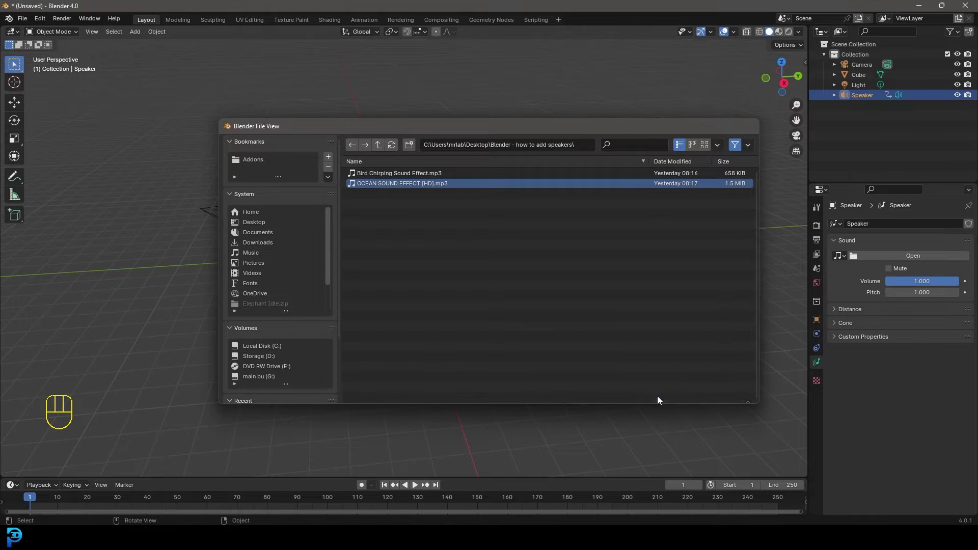
pyautogui.moveTo(385, 233); pyautogui.dragTo(357, 148, button='middle')
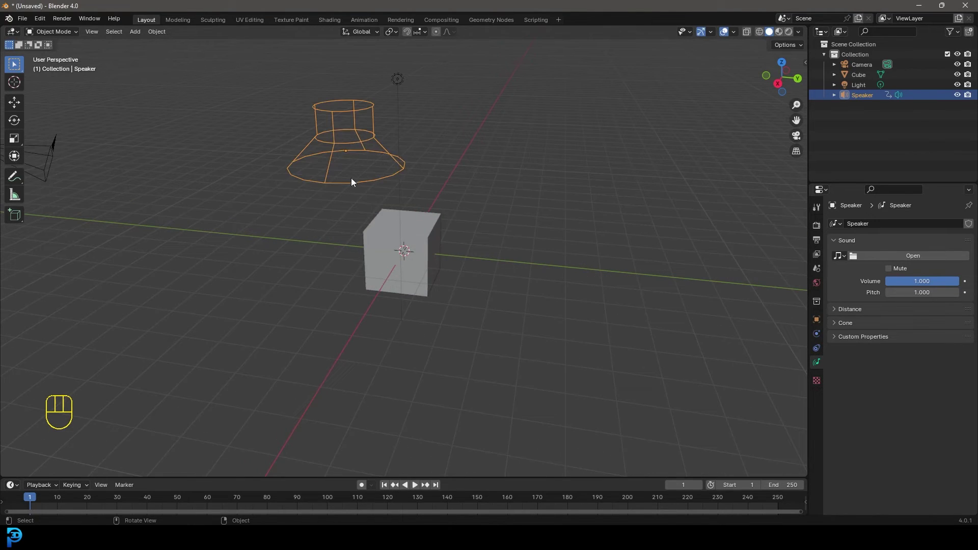
# Enlarge the timeline and play the ocean sound twice, stopping at frames 155 and 158.
pyautogui.moveTo(236, 476); pyautogui.dragTo(247, 408)
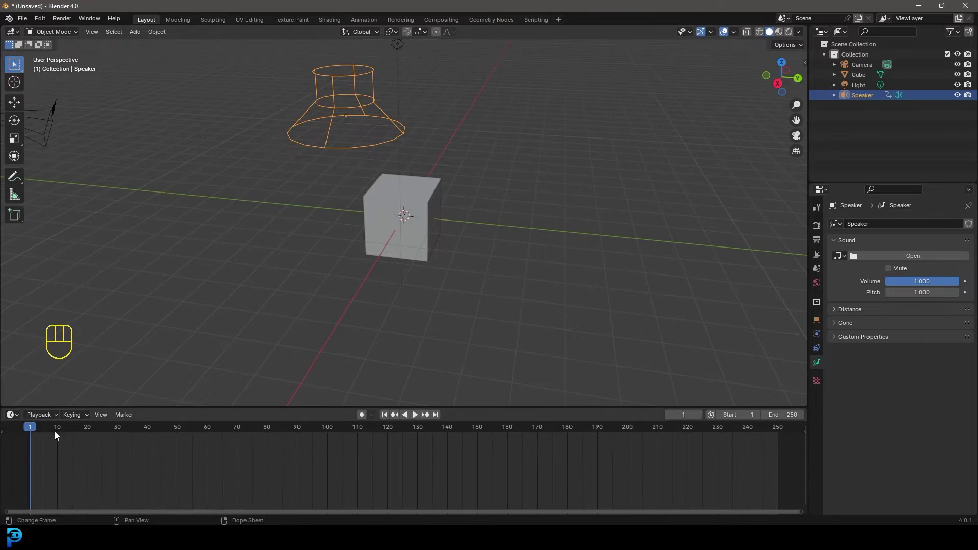
pyautogui.press('space')
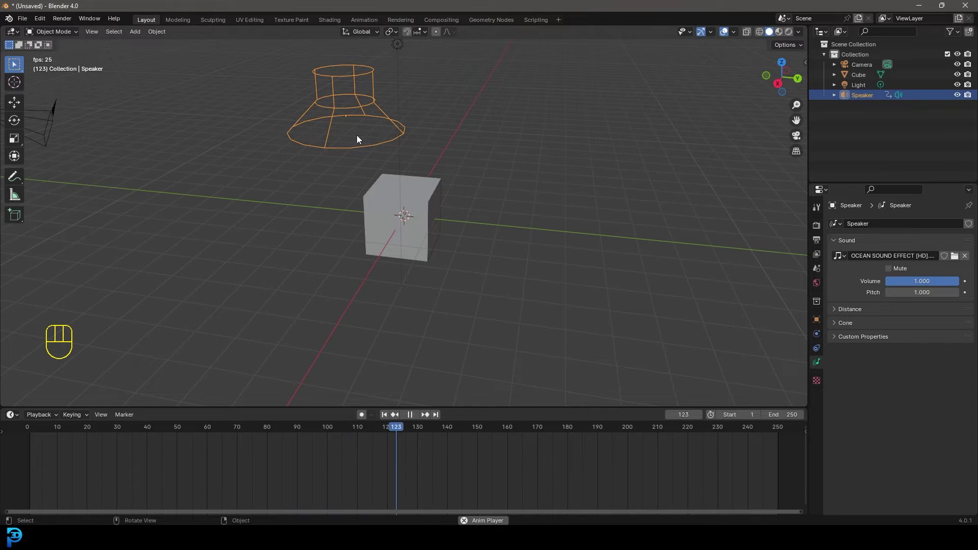
pyautogui.press('space')
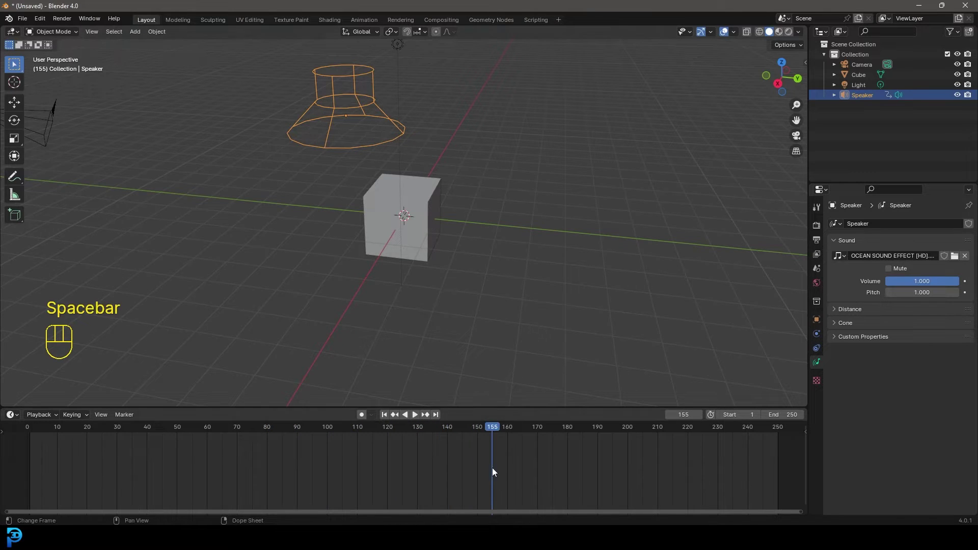
pyautogui.scroll(-2, 458, 466)
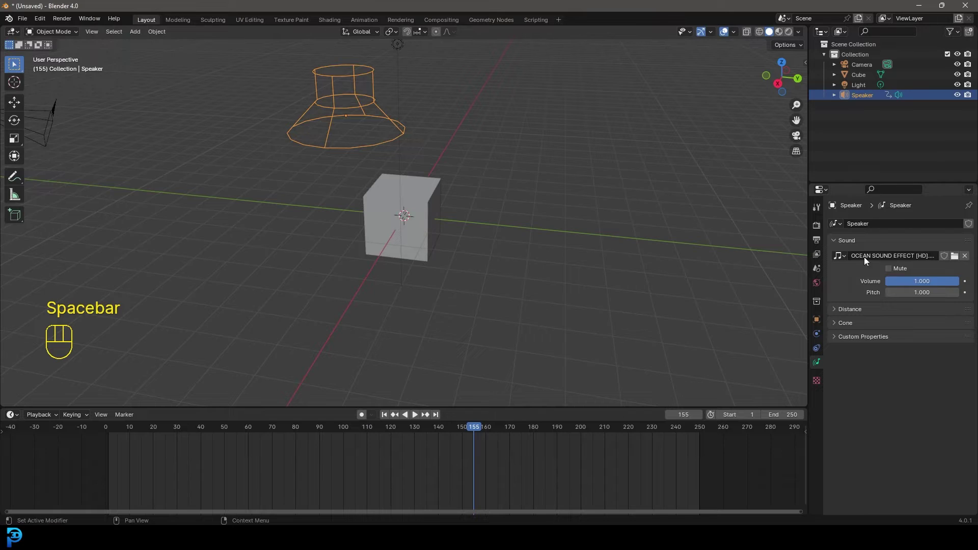
pyautogui.press('space')
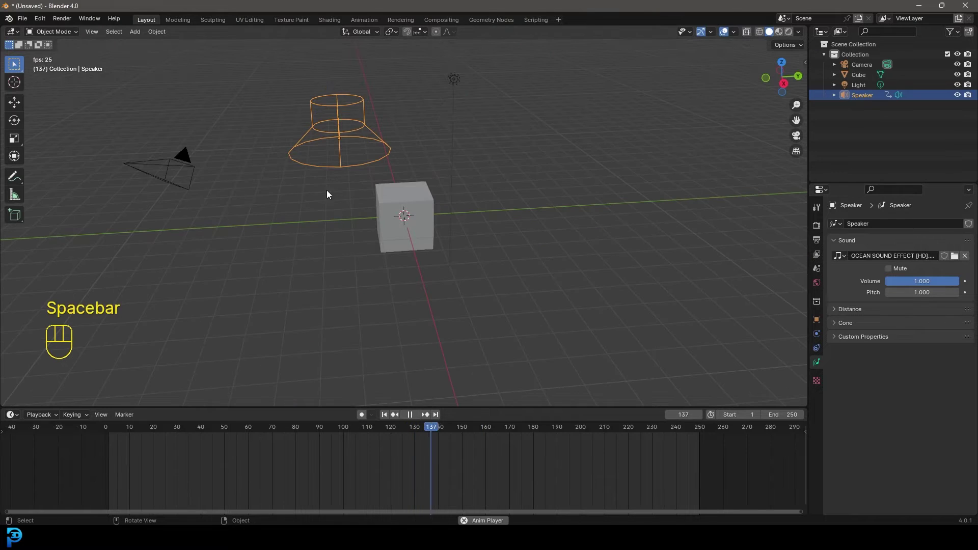
pyautogui.press('space')
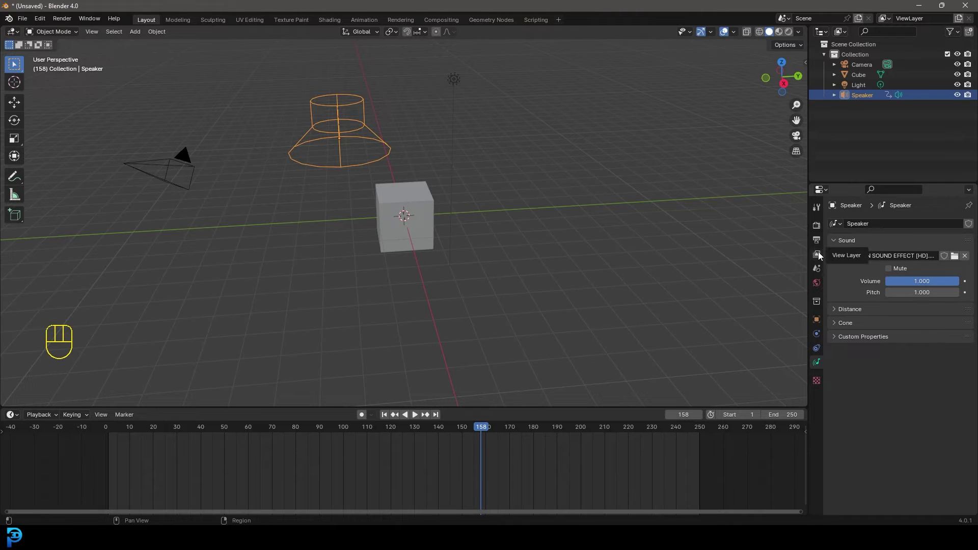
# Set the scene's Audio Volume to 5.
pyautogui.click(816, 268)
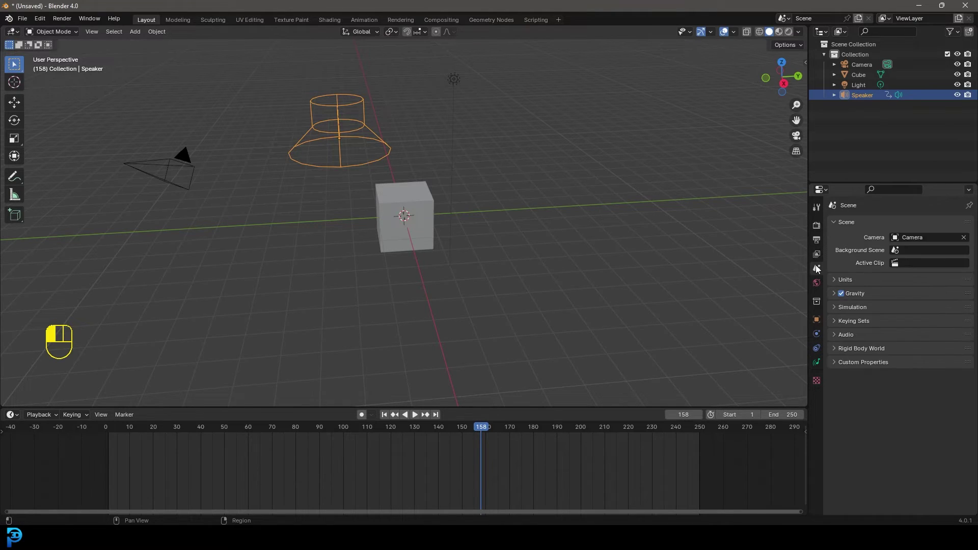
pyautogui.click(866, 334)
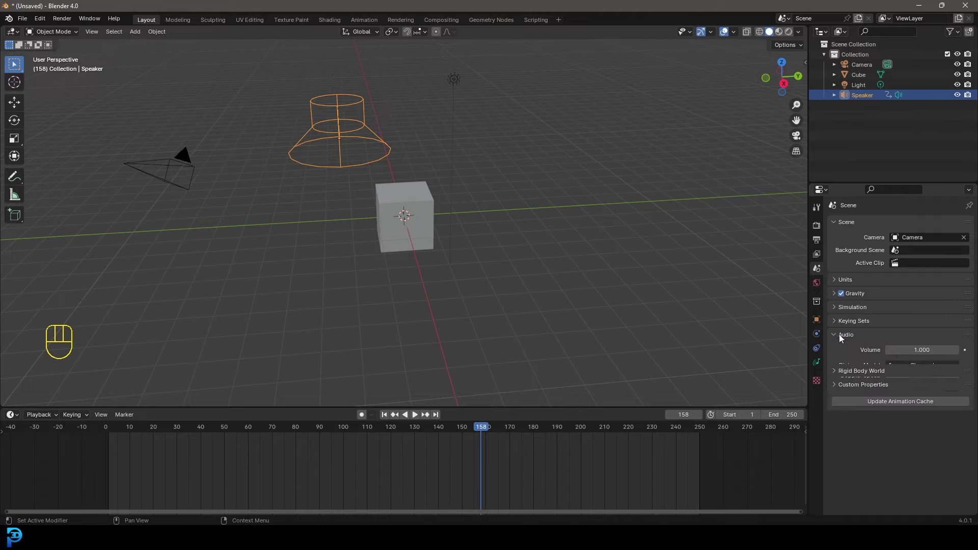
pyautogui.click(931, 351)
pyautogui.write('5')
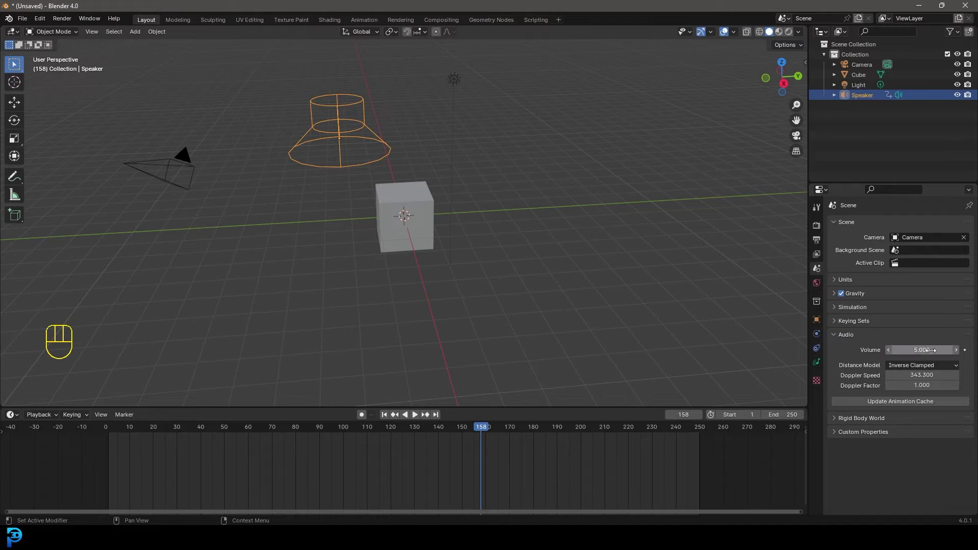
pyautogui.press('Return')
# Replay from an earlier frame to hear the louder sound, stopping at frame 195.
pyautogui.click(271, 453)
pyautogui.press('space')
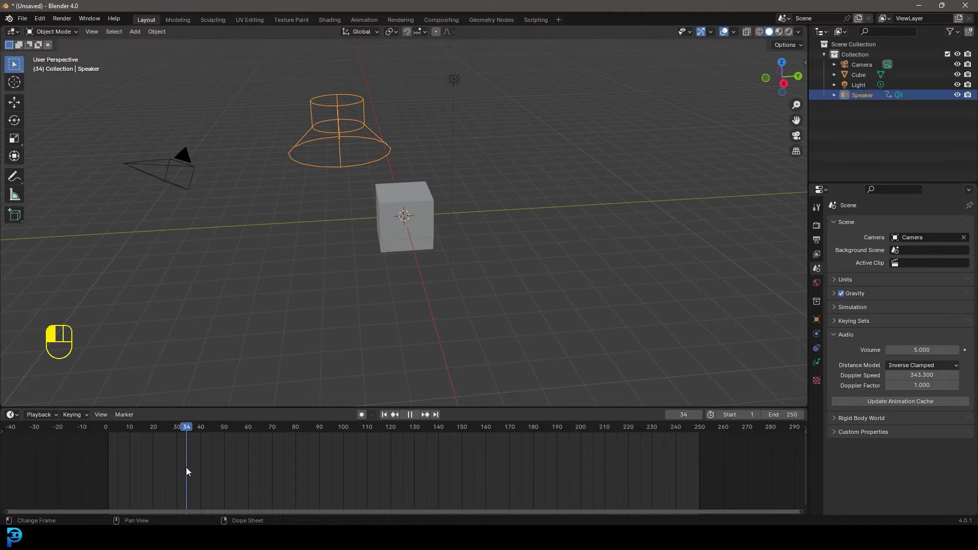
pyautogui.press('space')
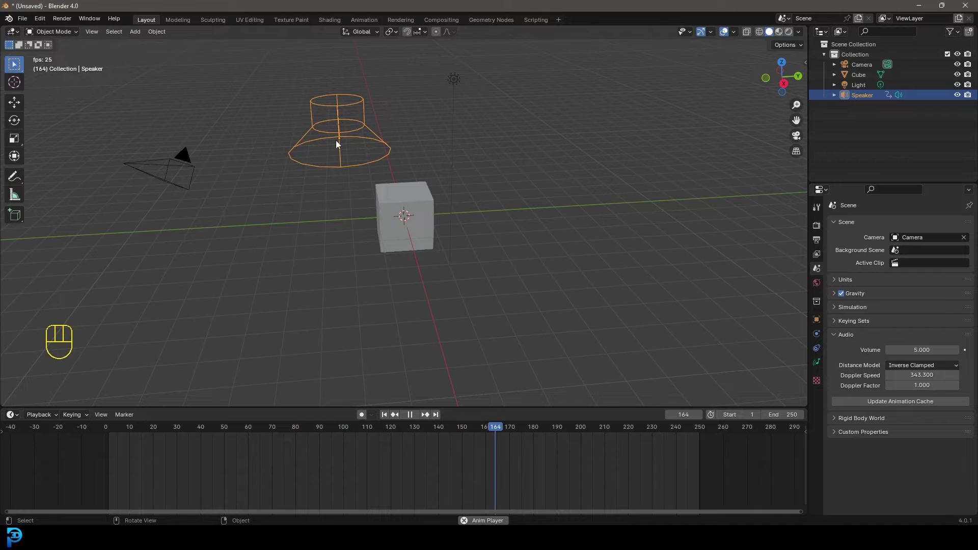
pyautogui.press('space')
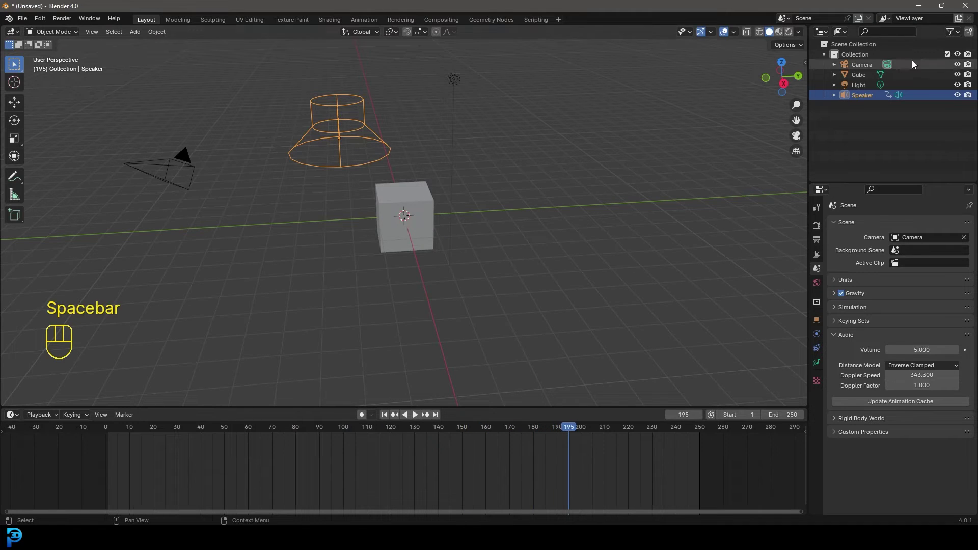
pyautogui.click(817, 362)
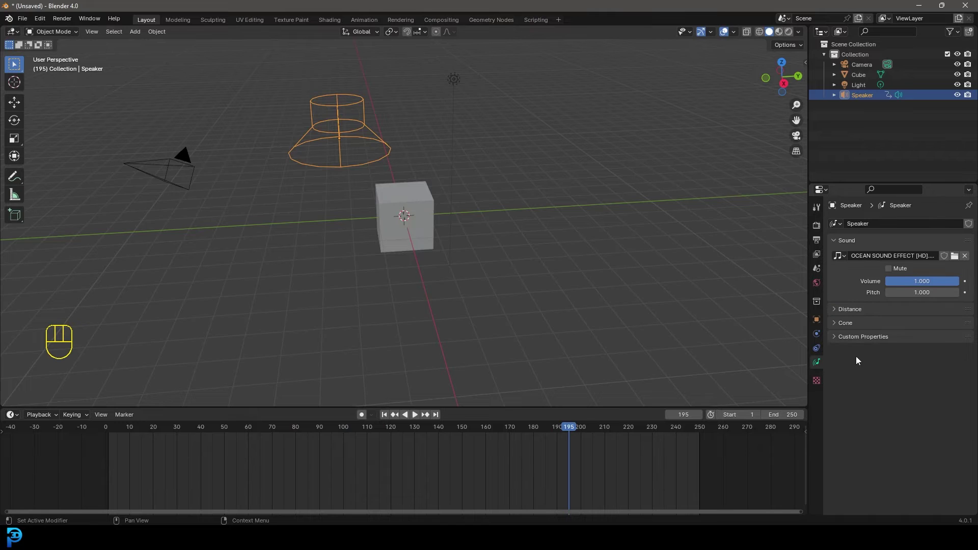
# Expand the speaker's Distance panel and play from frame 85 in camera view, stopping at 120.
pyautogui.scroll(-3, 377, 176)
pyautogui.click(849, 309)
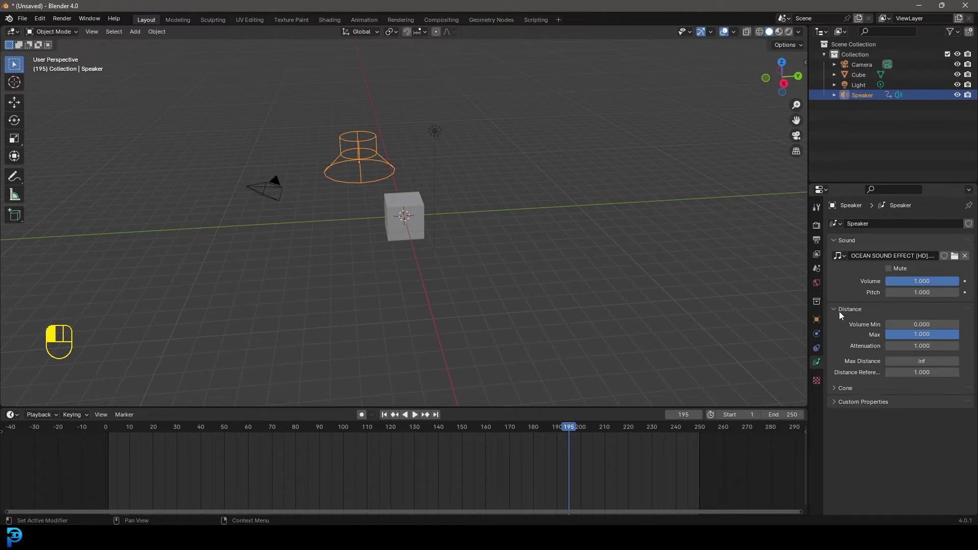
pyautogui.moveTo(223, 228); pyautogui.dragTo(332, 216, button='middle')
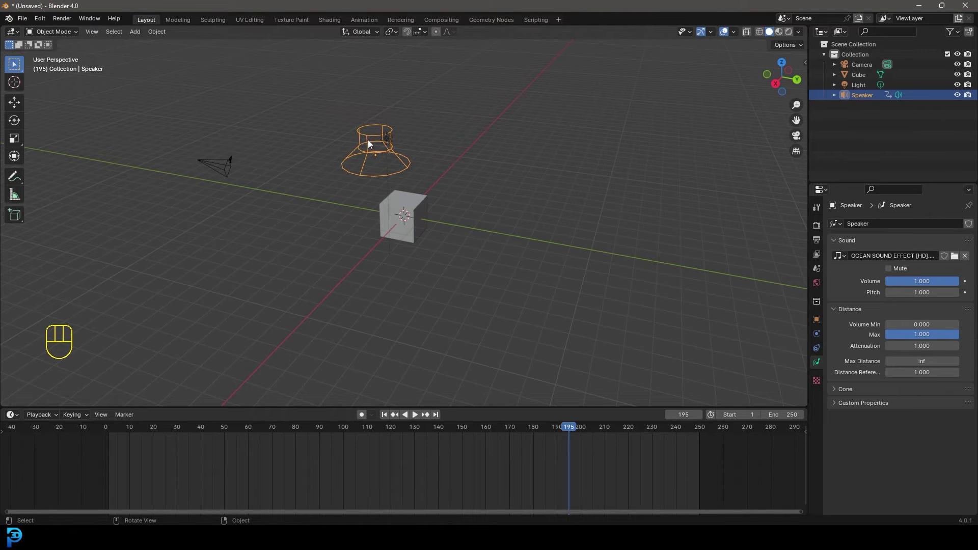
pyautogui.press('KP_0')
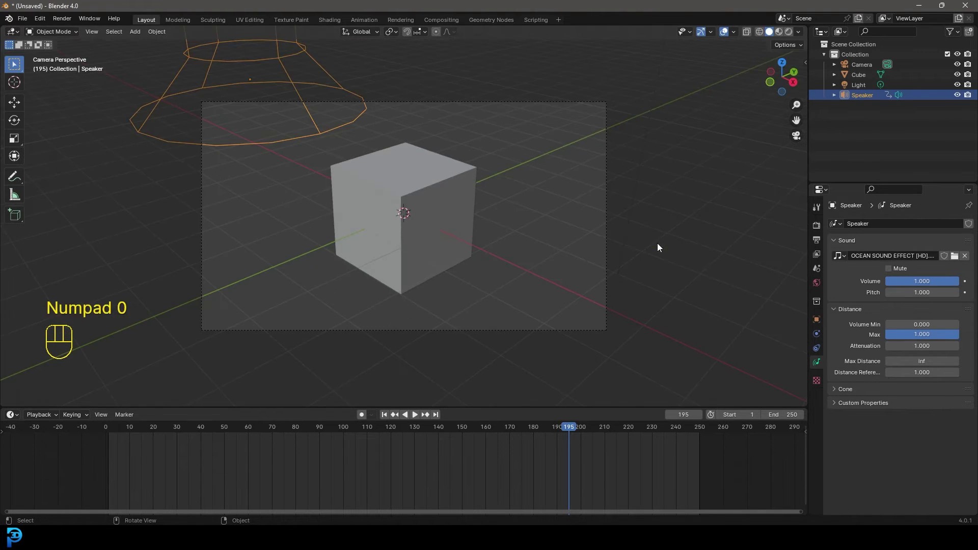
pyautogui.scroll(2, 529, 199)
pyautogui.press('space')
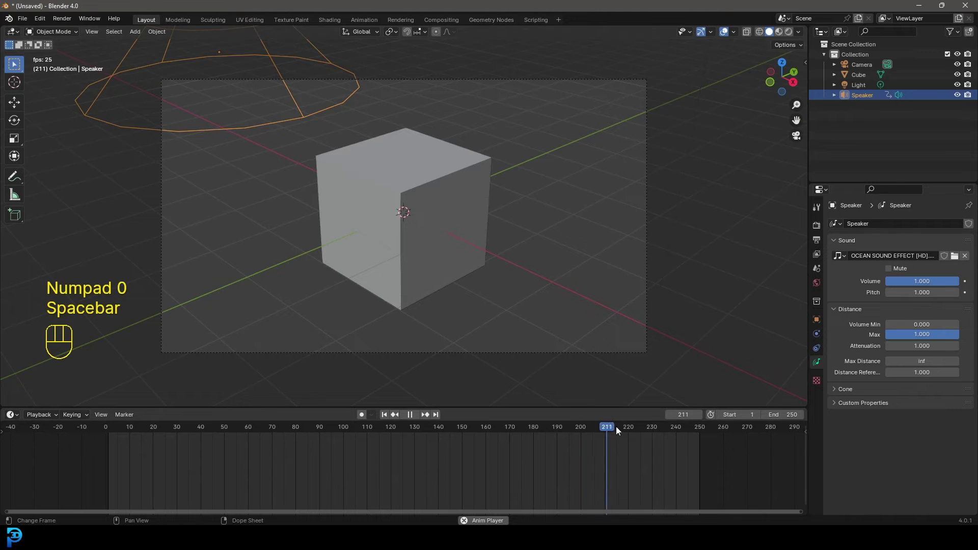
pyautogui.click(301, 442)
pyautogui.press('space')
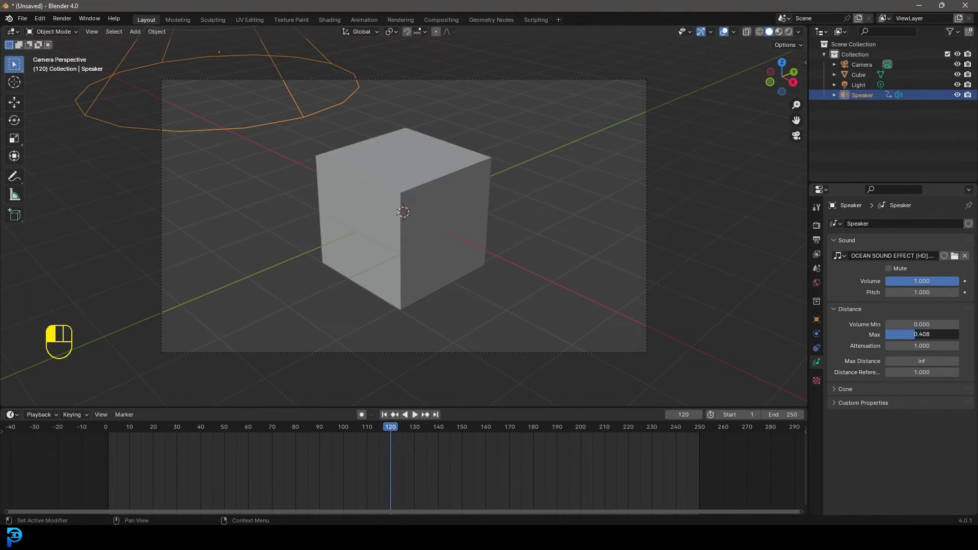
# Play from around frame 71 while orbiting out and back into the camera view.
pyautogui.moveTo(900, 334); pyautogui.dragTo(900, 334)
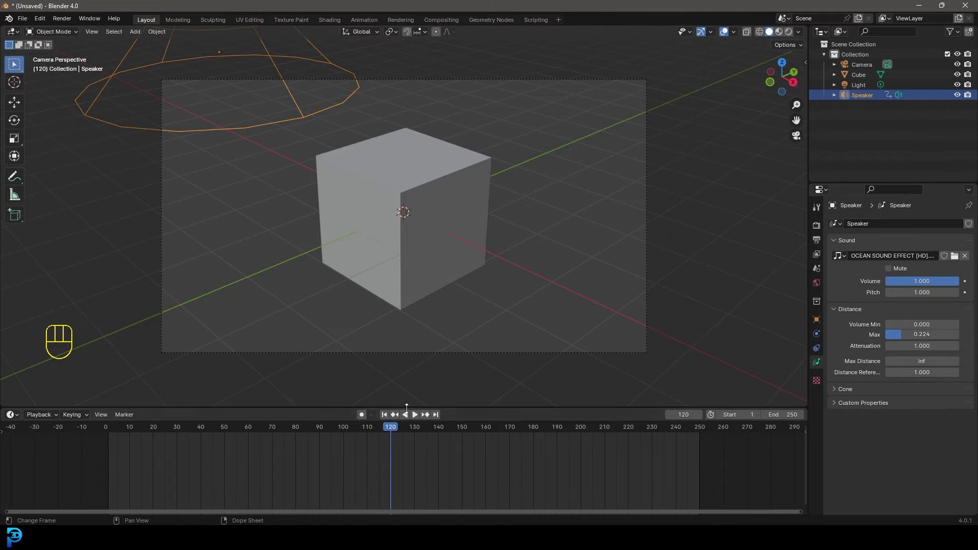
pyautogui.click(277, 444)
pyautogui.press('space')
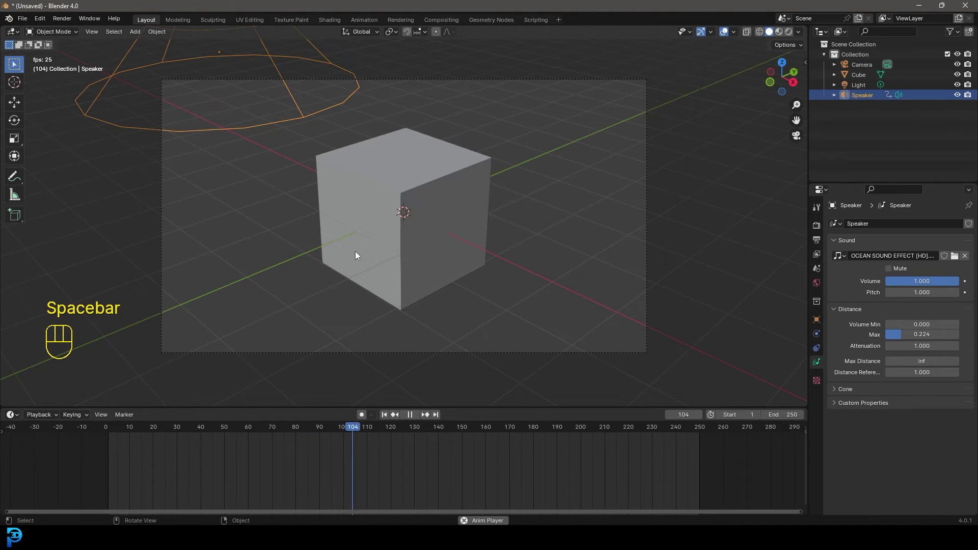
pyautogui.scroll(-3, 356, 252)
pyautogui.moveTo(375, 261); pyautogui.dragTo(356, 224, button='middle')
pyautogui.scroll(-5, 387, 204)
pyautogui.moveTo(421, 186)
pyautogui.mouseDown(button='middle')
pyautogui.moveTo(438, 187)
pyautogui.moveTo(411, 188)
pyautogui.mouseUp(button='middle')
pyautogui.press('KP_0')
# Move the speaker along the Y axis toward the cube and set Max to 0.612.
pyautogui.press('g')
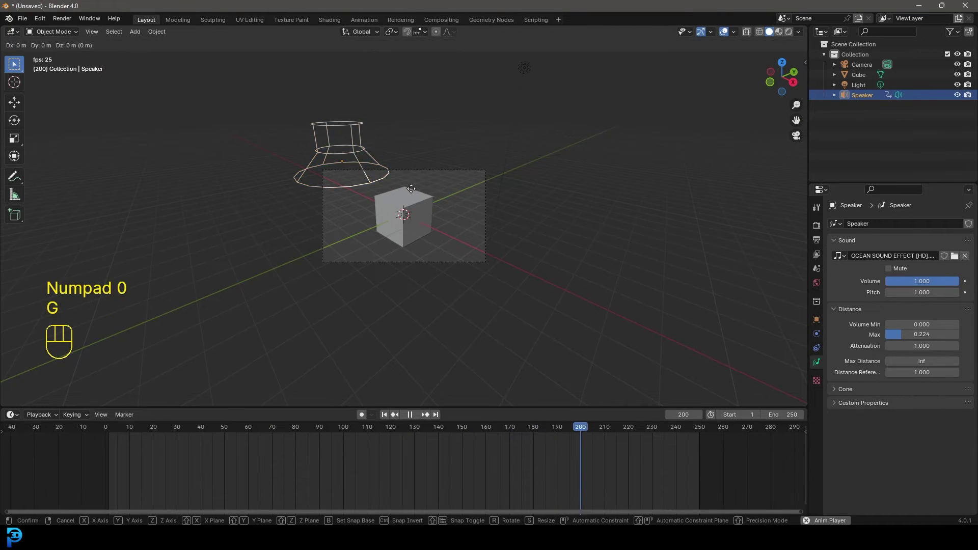
pyautogui.press('y')
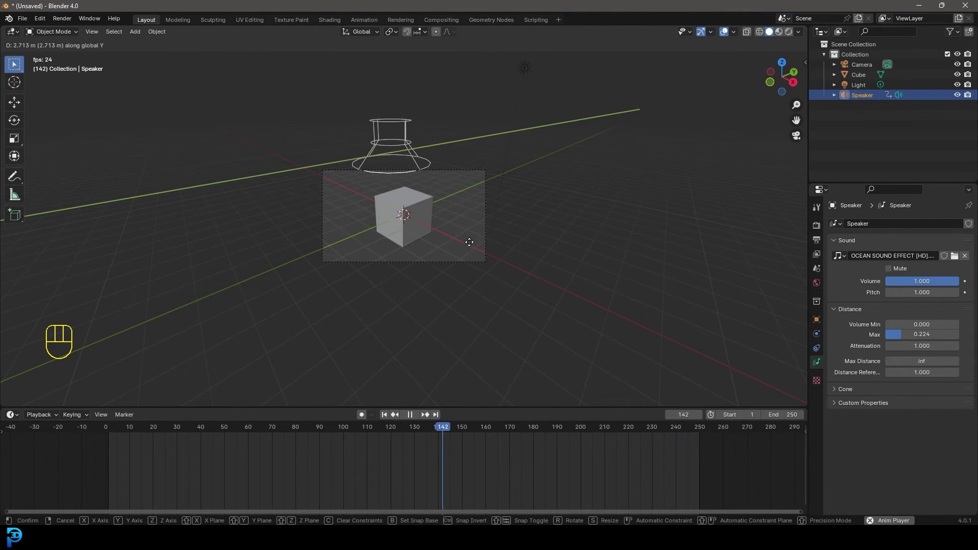
pyautogui.click(433, 257)
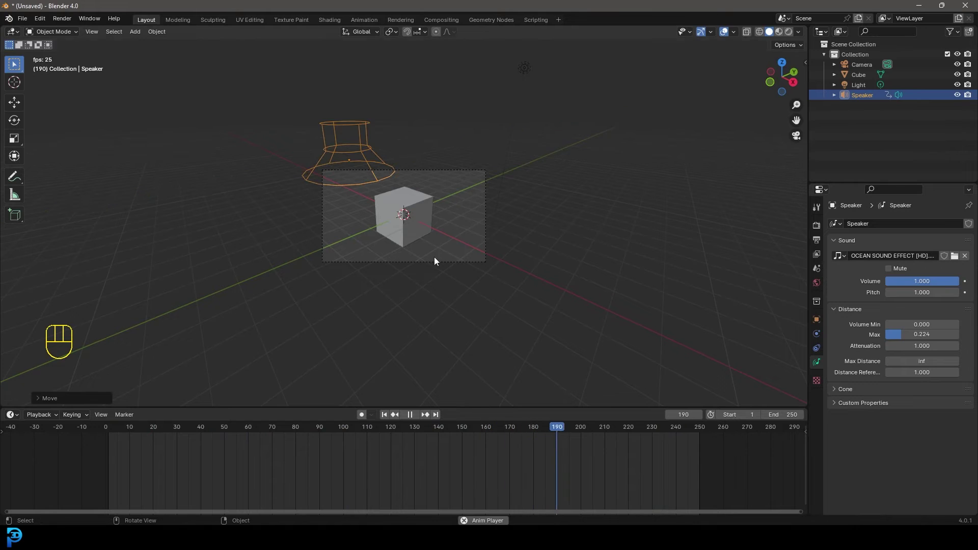
pyautogui.moveTo(930, 332)
pyautogui.mouseDown()
pyautogui.moveTo(947, 333)
pyautogui.moveTo(930, 335)
pyautogui.mouseUp()
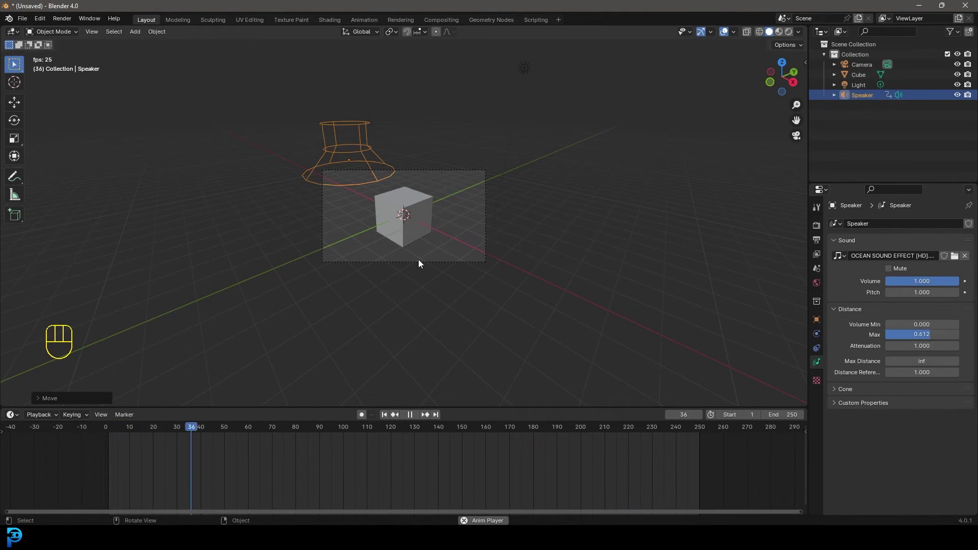
# Reposition the speaker up and to the right, checking it through the camera.
pyautogui.moveTo(429, 194); pyautogui.dragTo(413, 214, button='middle')
pyautogui.scroll(-3, 413, 214)
pyautogui.press('g')
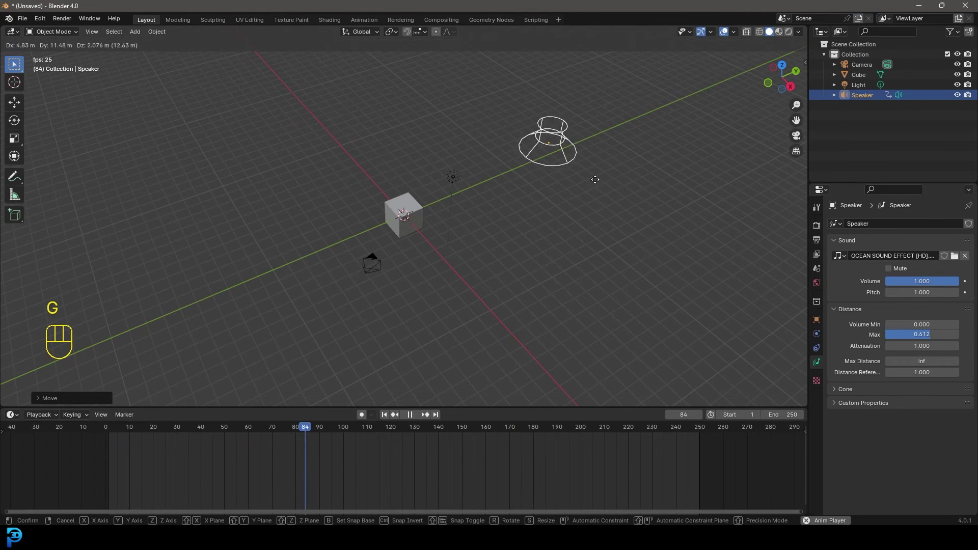
pyautogui.click(735, 135)
pyautogui.moveTo(735, 135); pyautogui.dragTo(518, 245, button='middle')
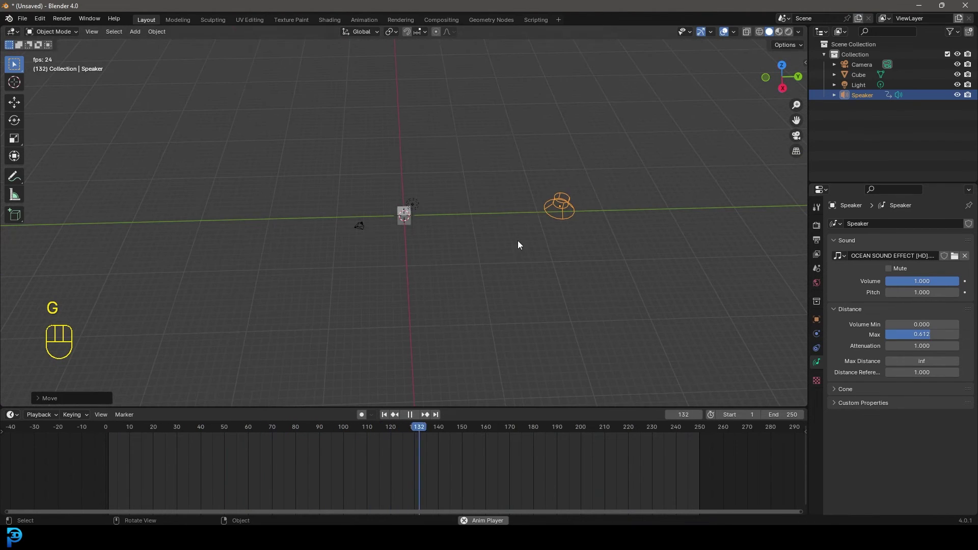
pyautogui.press('g')
pyautogui.click(650, 257)
pyautogui.press('KP_0')
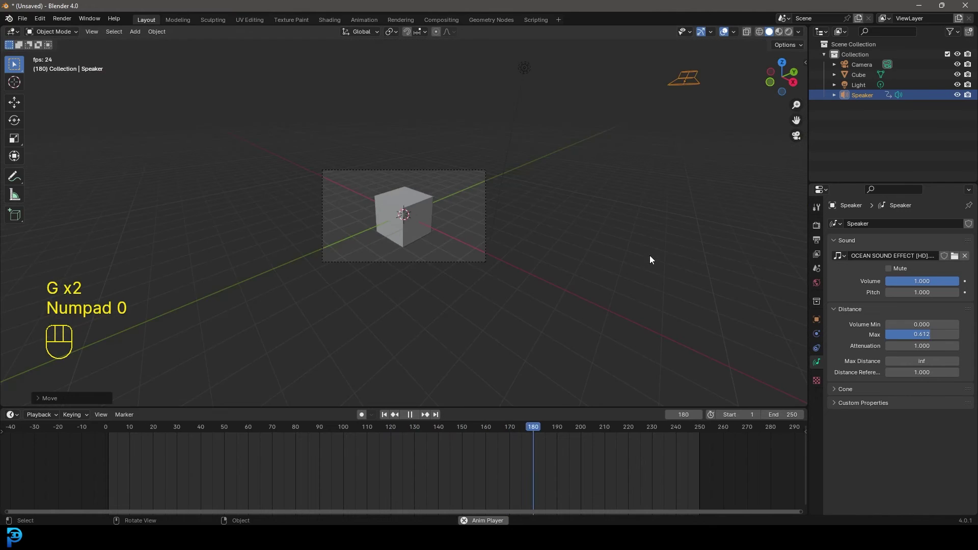
pyautogui.scroll(5, 565, 243)
pyautogui.press('g')
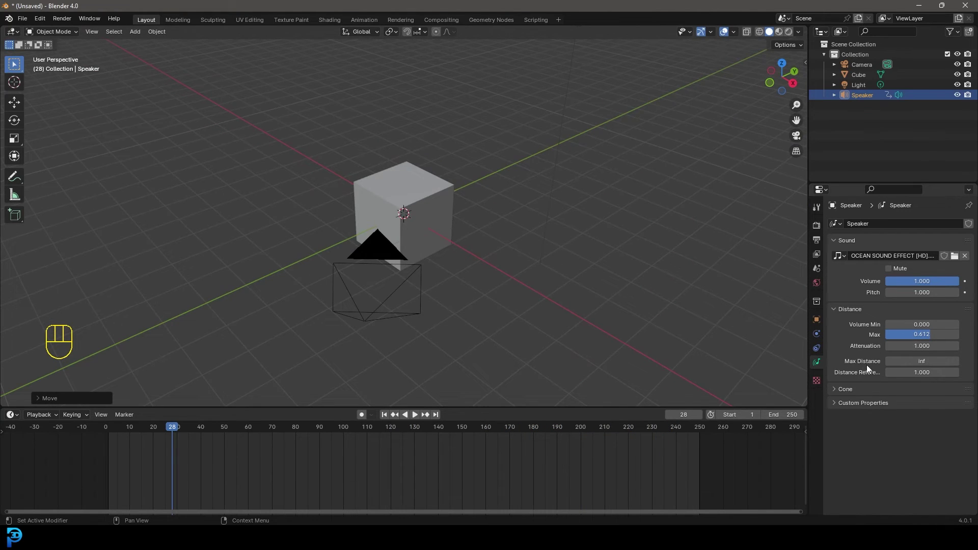
# Set Max Distance to 20 and move the speaker vertically in camera view.
pyautogui.click(917, 362)
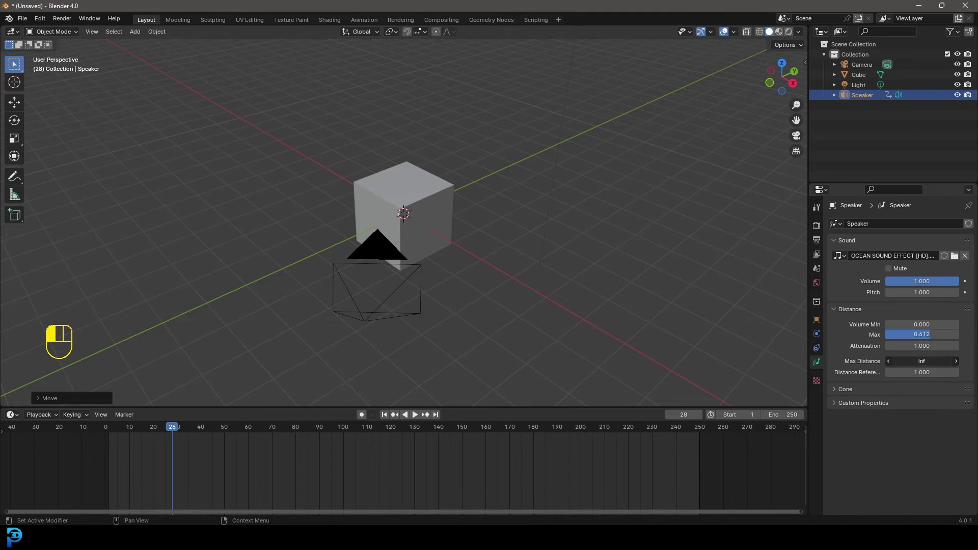
pyautogui.write('20')
pyautogui.press('Return')
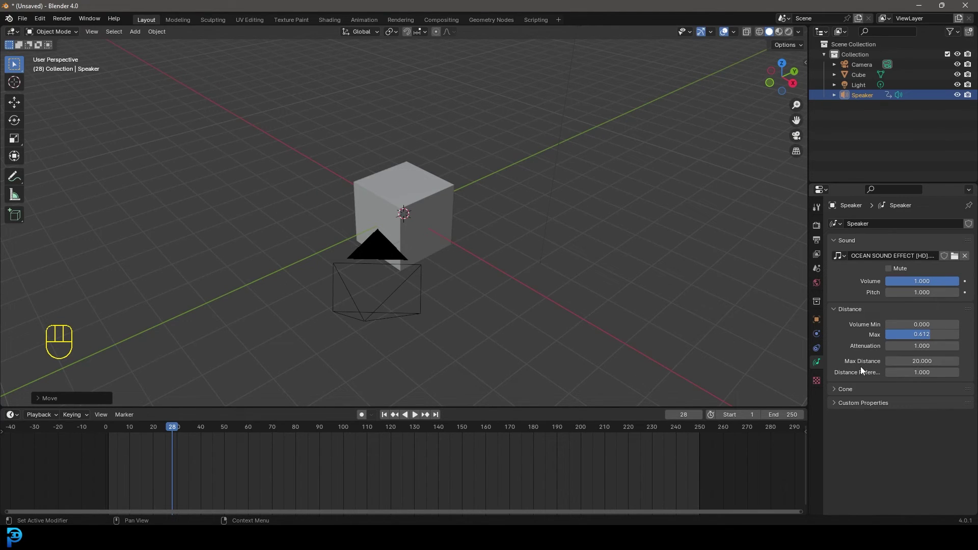
pyautogui.scroll(-6, 402, 254)
pyautogui.press('KP_0')
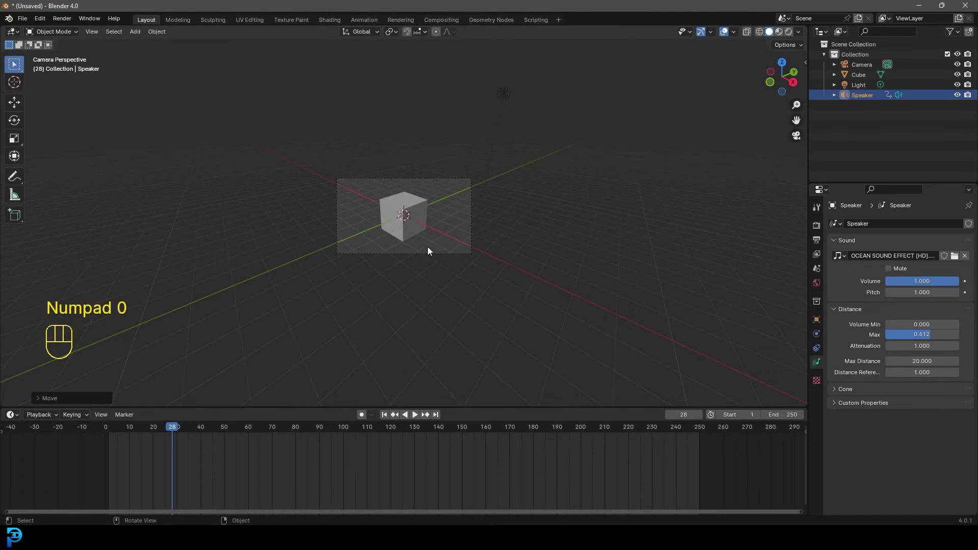
pyautogui.press('g')
pyautogui.press('z')
pyautogui.click(439, 344)
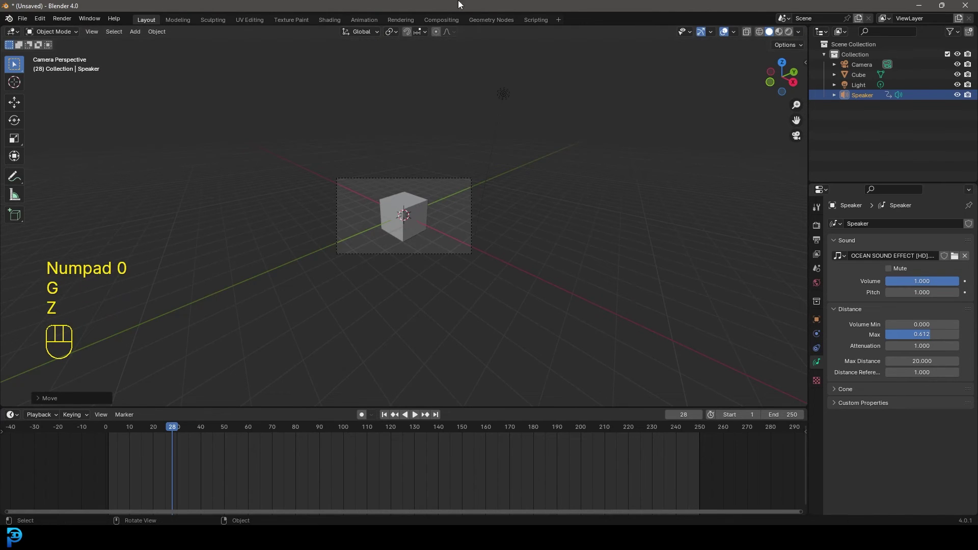
# Move the speaker to the right and play back through the camera to hear it.
pyautogui.moveTo(439, 343); pyautogui.dragTo(355, 209, button='middle')
pyautogui.scroll(-5, 433, 226)
pyautogui.press('g')
pyautogui.click(801, 255)
pyautogui.press('KP_0')
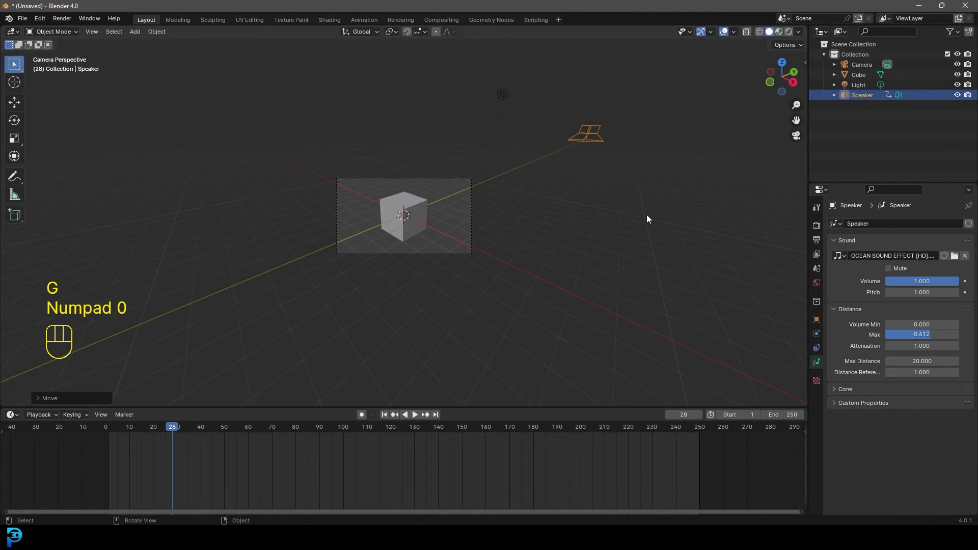
pyautogui.press('space')
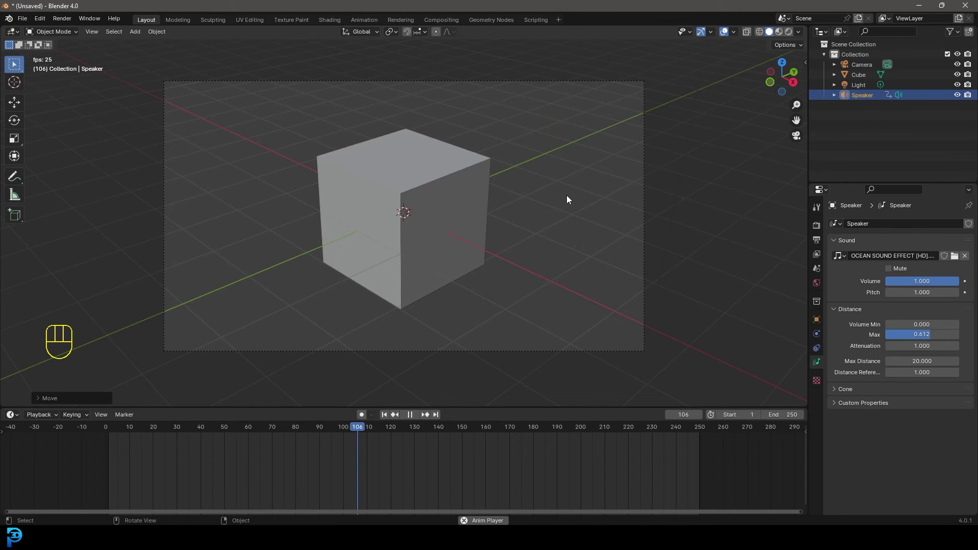
pyautogui.press('space')
# Place the speaker just above the cube and replay from about frame 91 to 184.
pyautogui.moveTo(578, 193); pyautogui.dragTo(574, 199, button='middle')
pyautogui.scroll(-5, 579, 196)
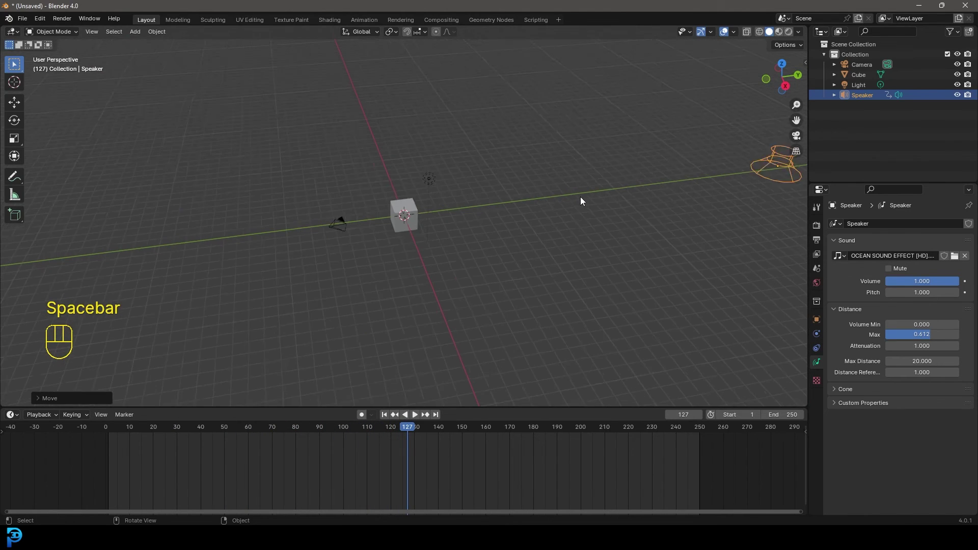
pyautogui.press('g')
pyautogui.click(362, 217)
pyautogui.press('KP_0')
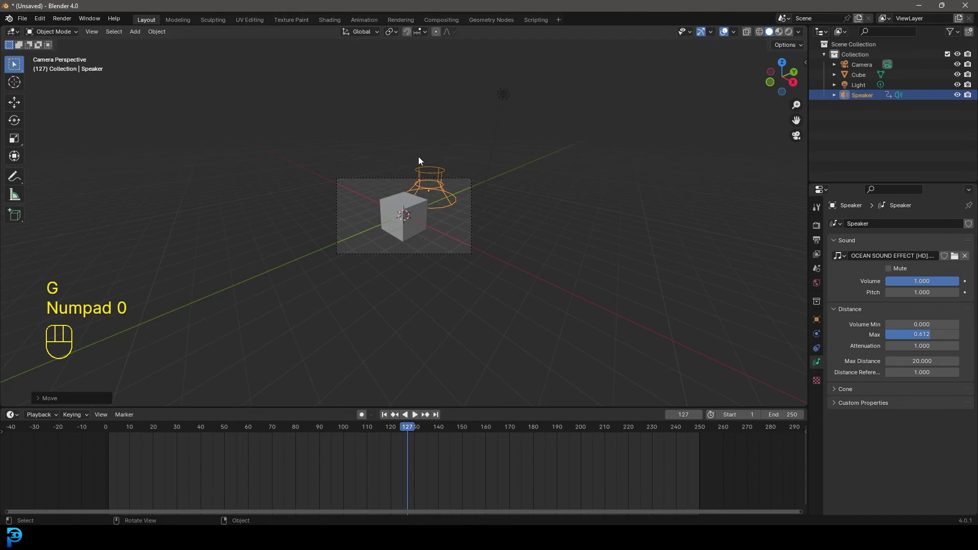
pyautogui.press('space')
pyautogui.press('space')
pyautogui.click(310, 442)
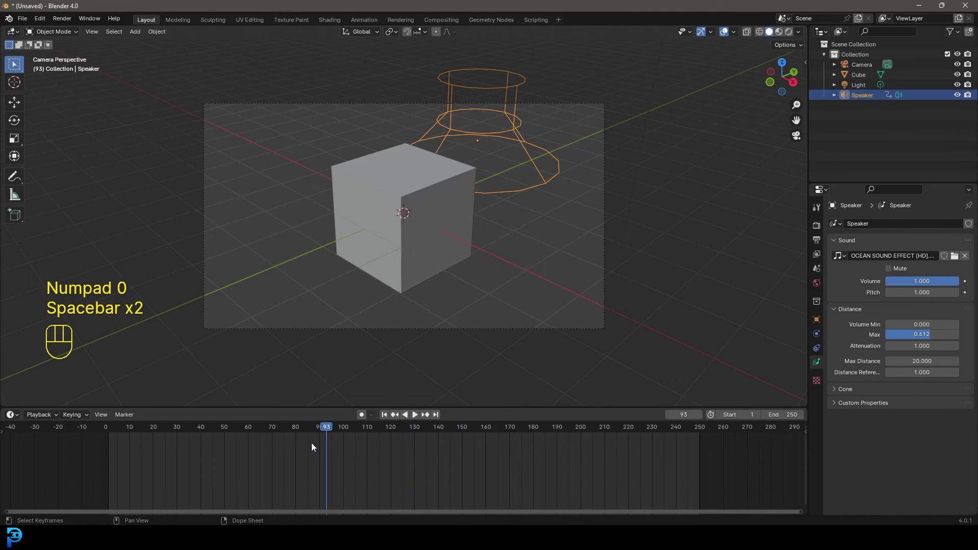
pyautogui.press('space')
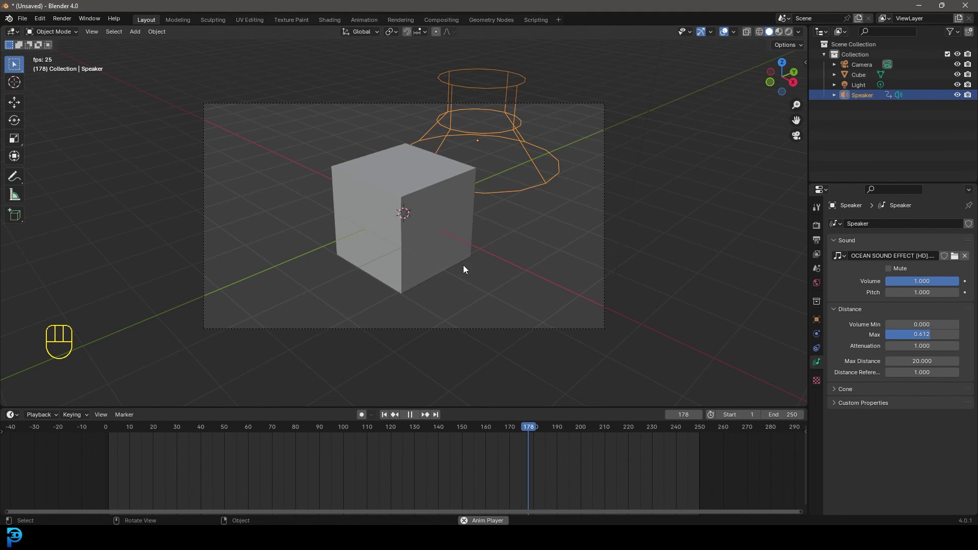
pyautogui.press('space')
# Duplicate the speaker and place the copy left of the cube.
pyautogui.hotkey('shift', 'd')
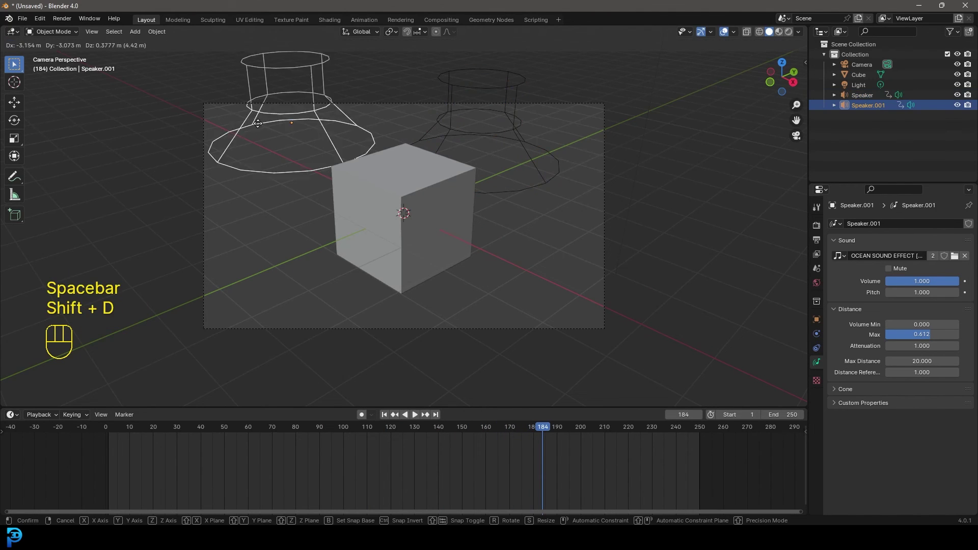
pyautogui.click(233, 176)
pyautogui.scroll(-3, 233, 176)
pyautogui.press('r')
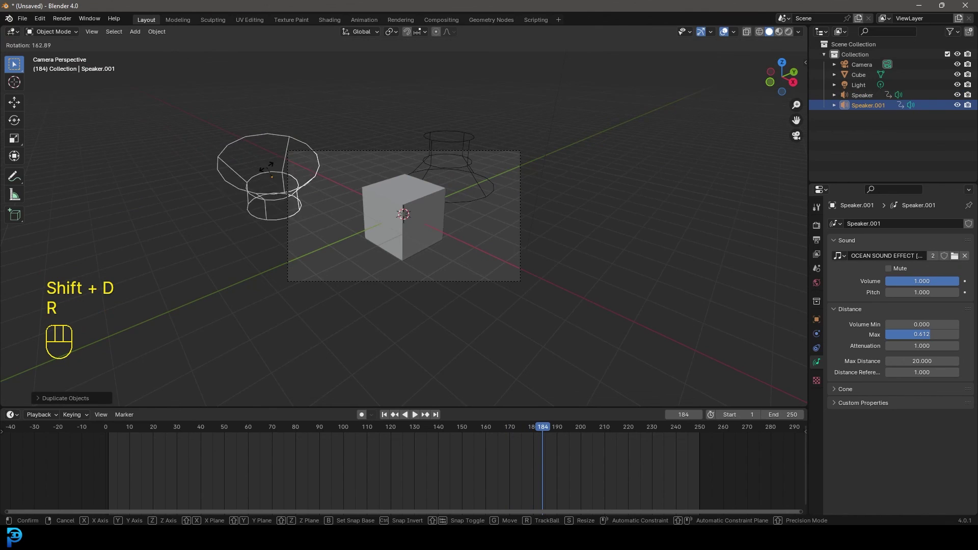
pyautogui.rightClick(564, 185)
# Load Bird Chirping Sound Effect.mp3 into the copy and play from about frame 73.
pyautogui.click(954, 256)
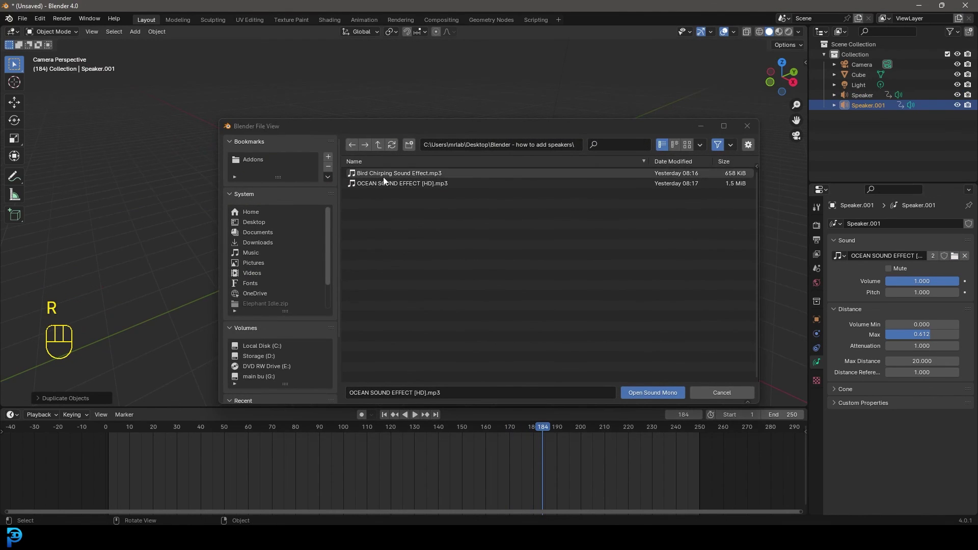
pyautogui.click(390, 173)
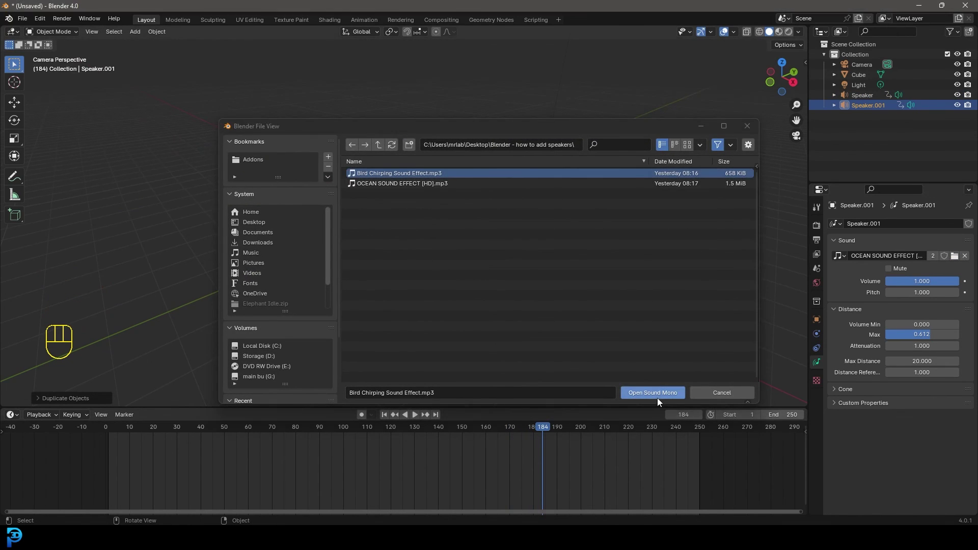
pyautogui.click(654, 393)
pyautogui.press('space')
pyautogui.moveTo(516, 427); pyautogui.dragTo(280, 426)
pyautogui.press('space')
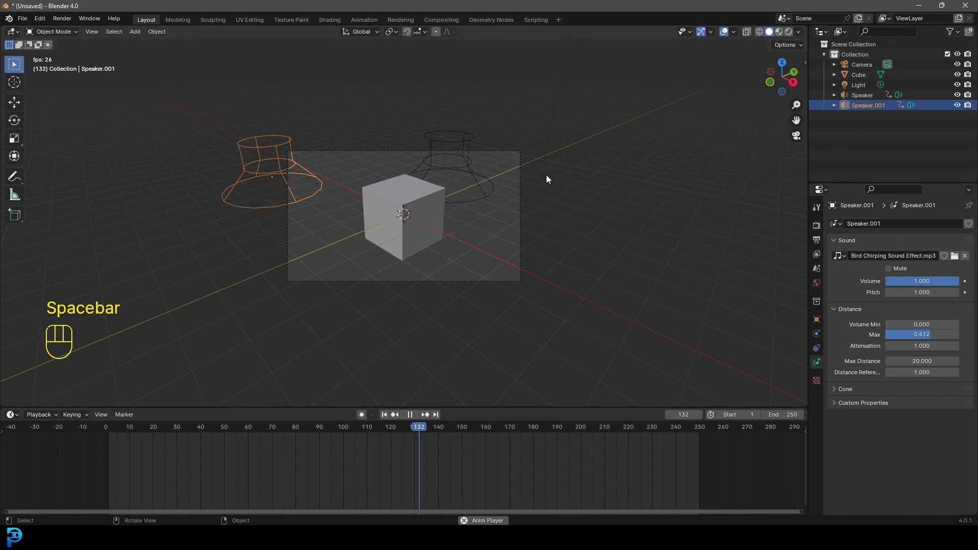
# Mute the ocean speaker and replay the scene from around frame 72 to hear only birds.
pyautogui.click(481, 167)
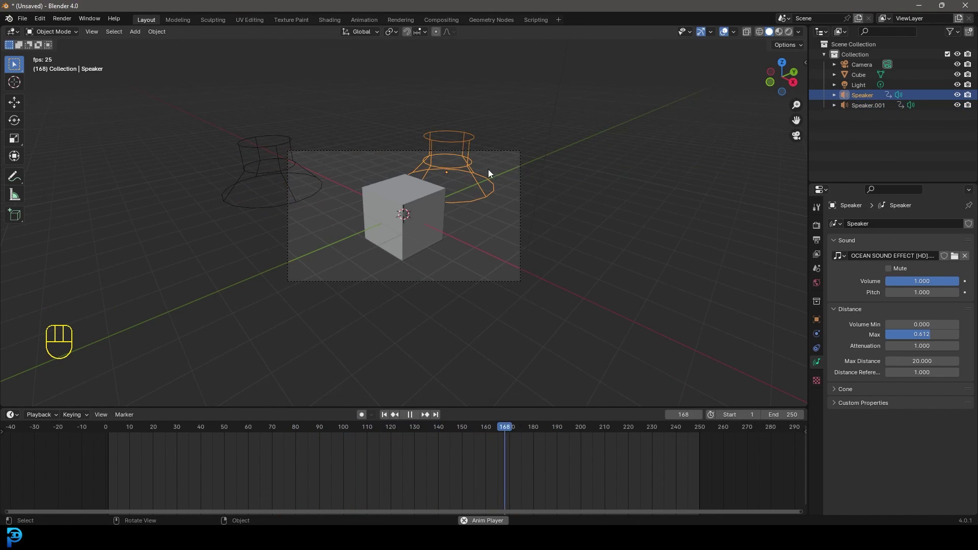
pyautogui.click(892, 269)
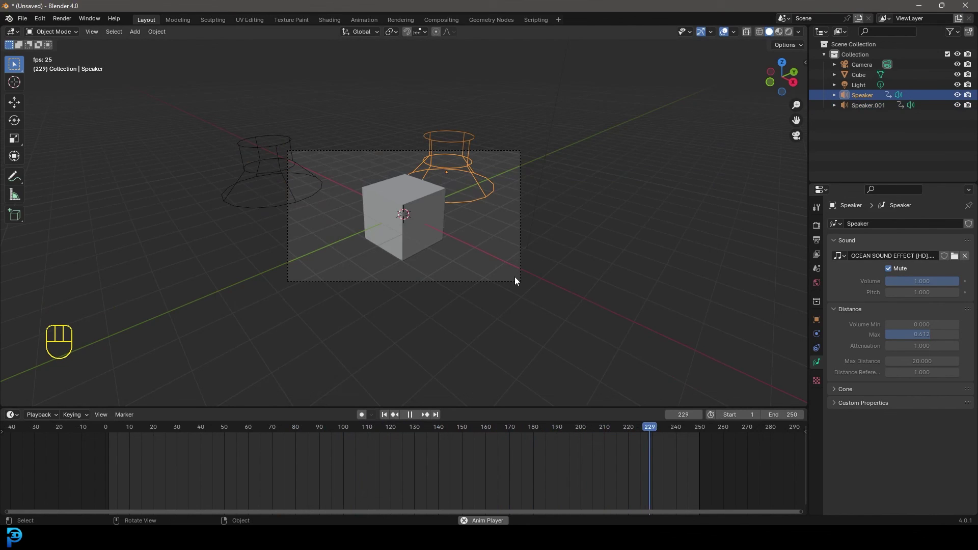
pyautogui.press('space')
pyautogui.moveTo(405, 439); pyautogui.dragTo(280, 451)
pyautogui.press('space')
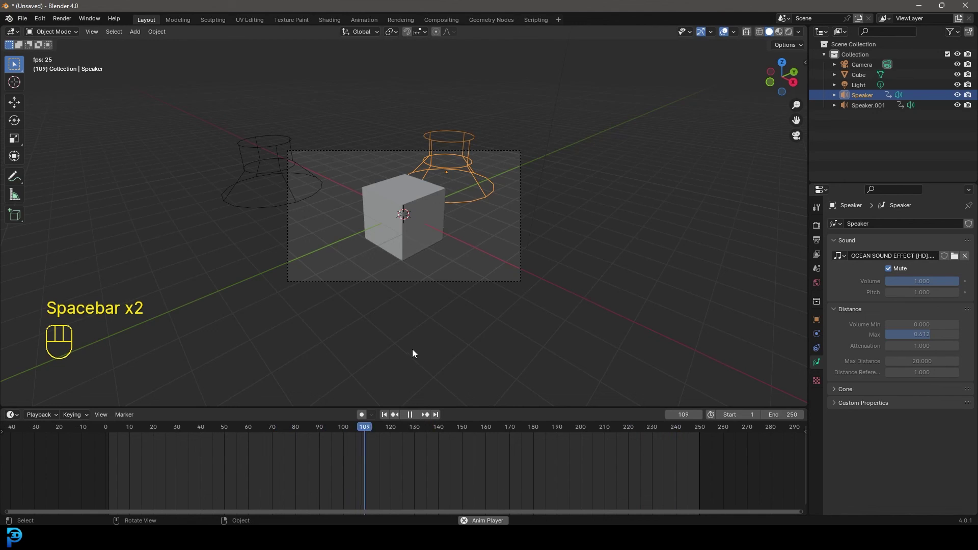
pyautogui.press('space')
# Unmute the ocean speaker and play again while orbiting the view, stopping at frame 204.
pyautogui.click(888, 268)
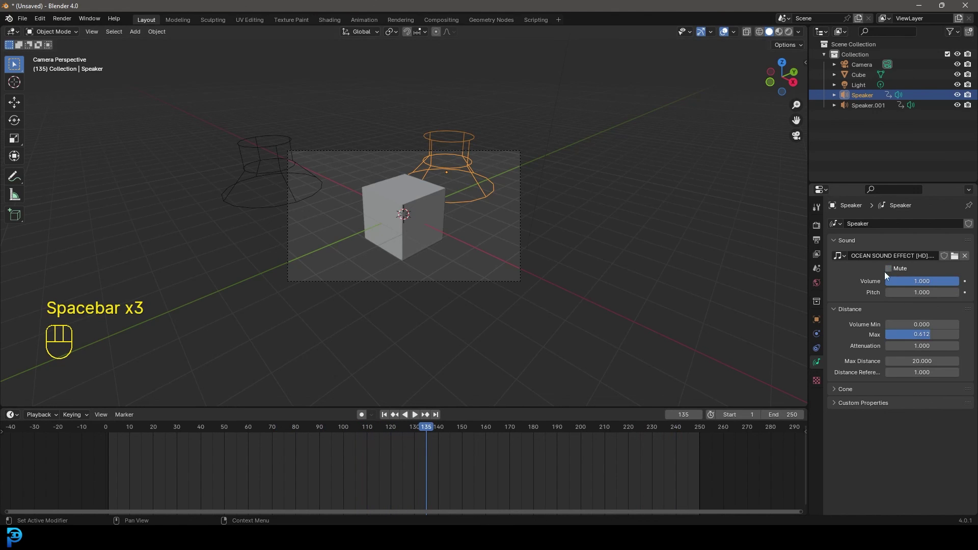
pyautogui.moveTo(559, 334); pyautogui.dragTo(422, 299, button='middle')
pyautogui.press('space')
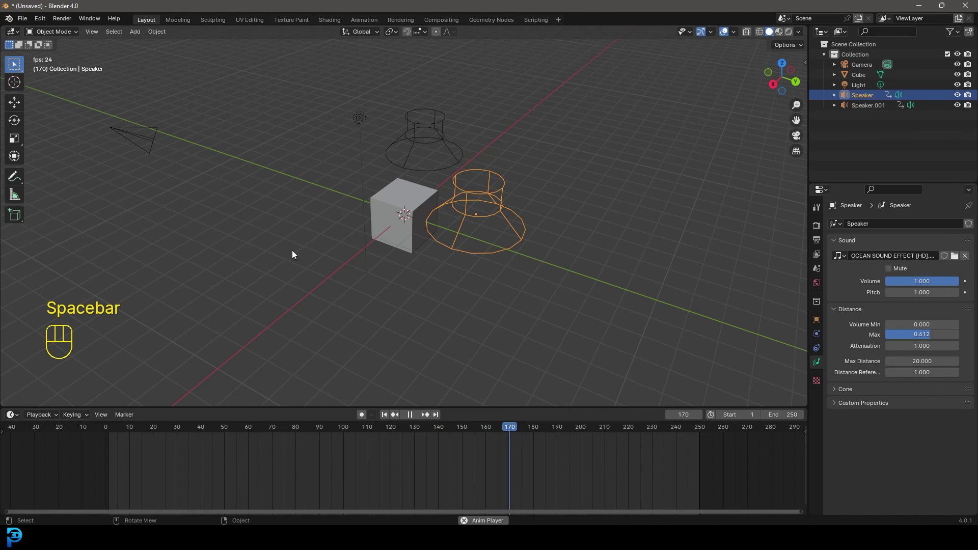
pyautogui.moveTo(408, 284); pyautogui.dragTo(445, 284, button='middle')
pyautogui.press('space')
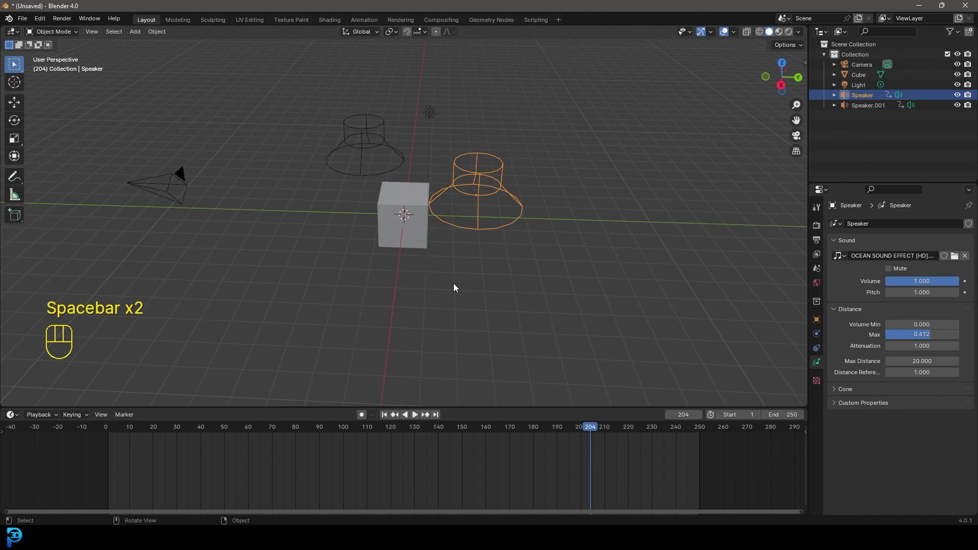